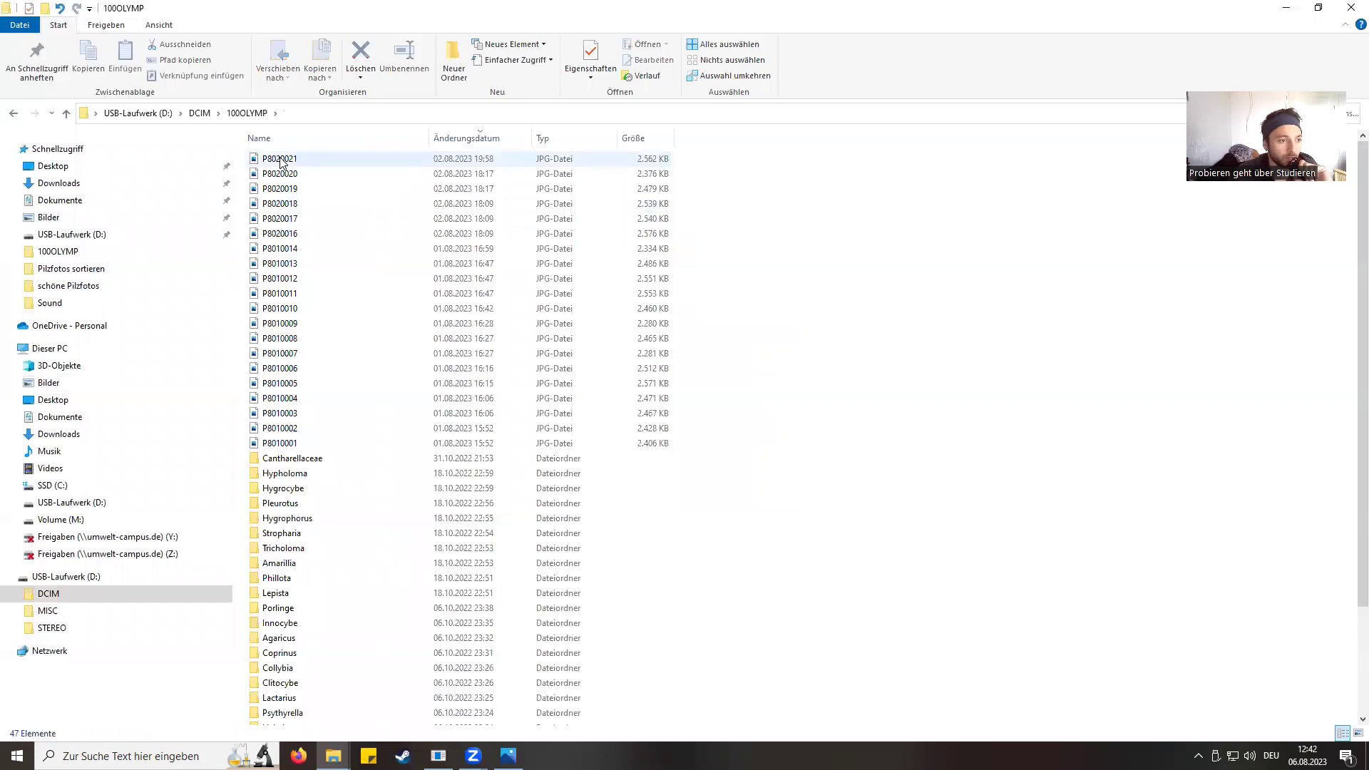
Examine the photos P8020021 to P8020016 in the 100OLYMP folder, comparing the bolete shots, and close the viewer
double_click(317, 158)
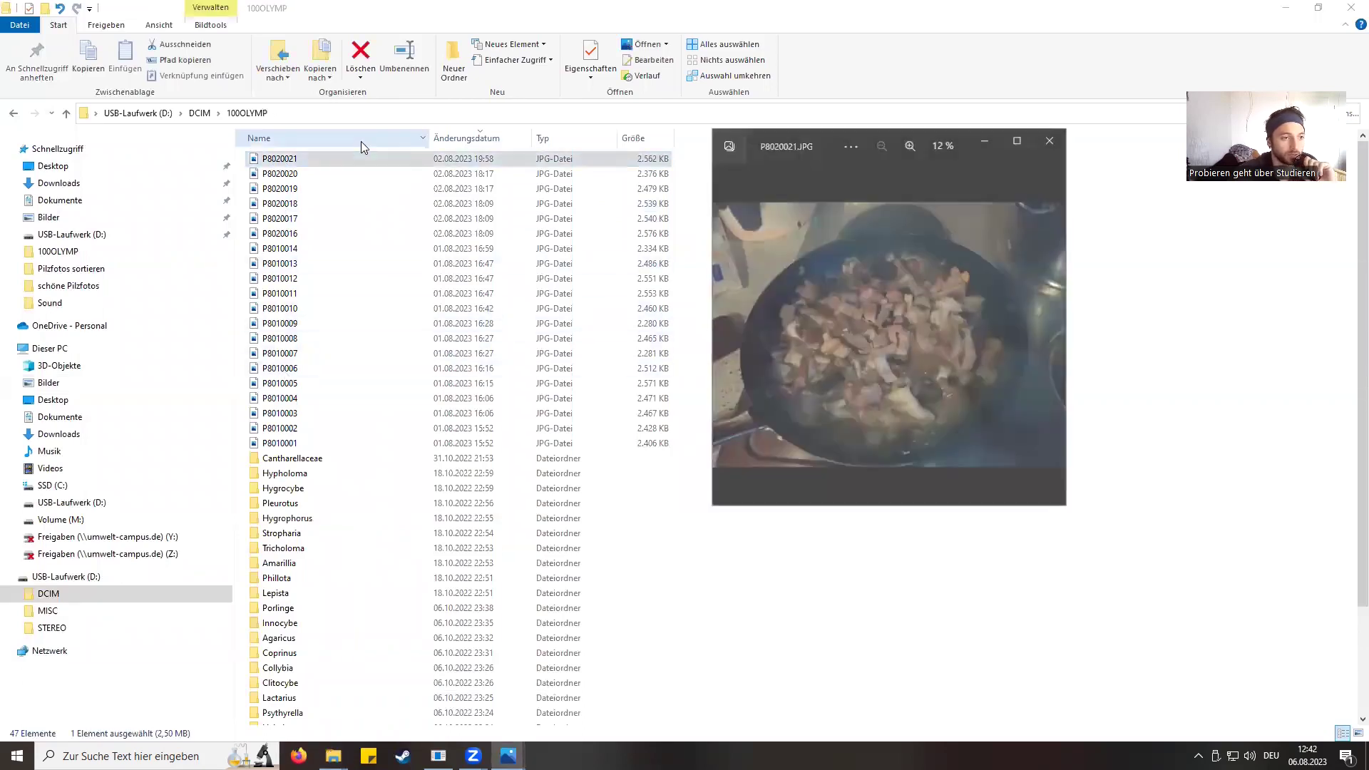
key(Right)
key(Right)
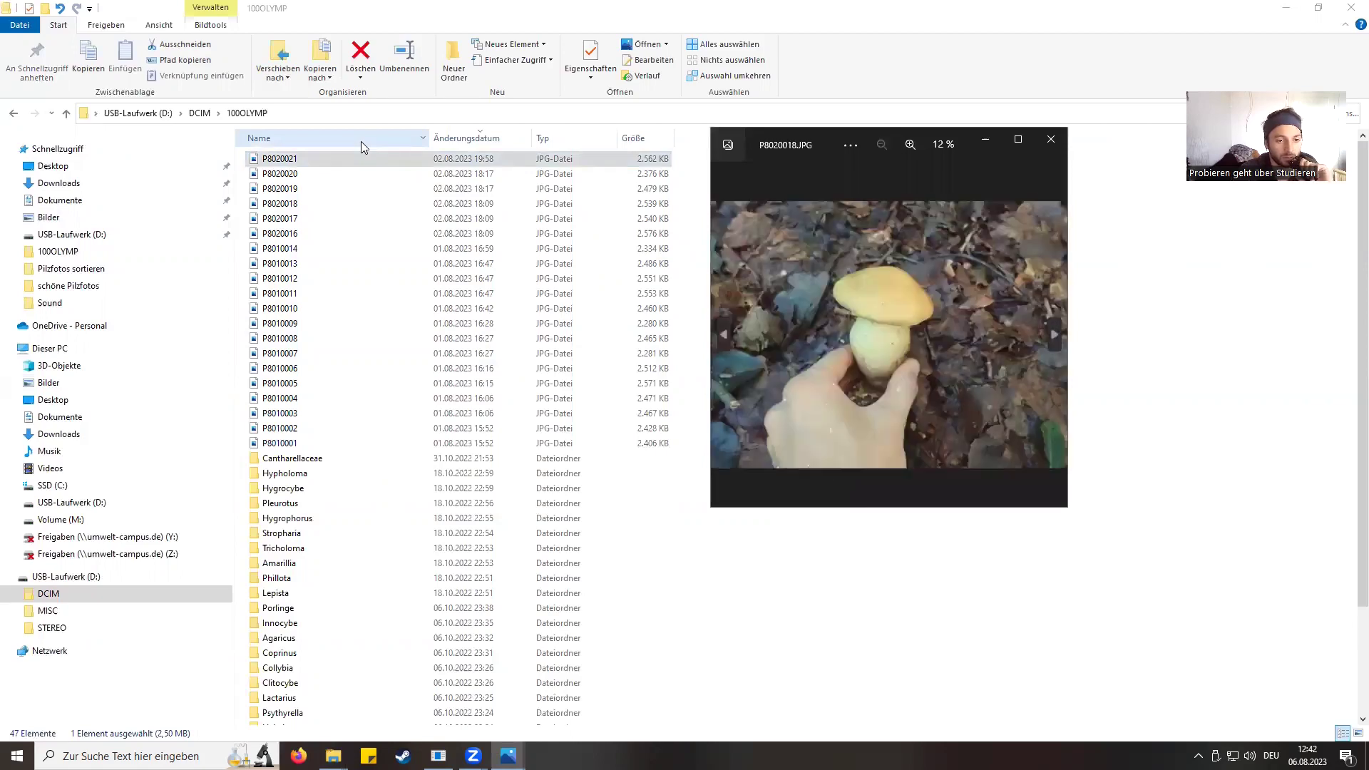
key(Right)
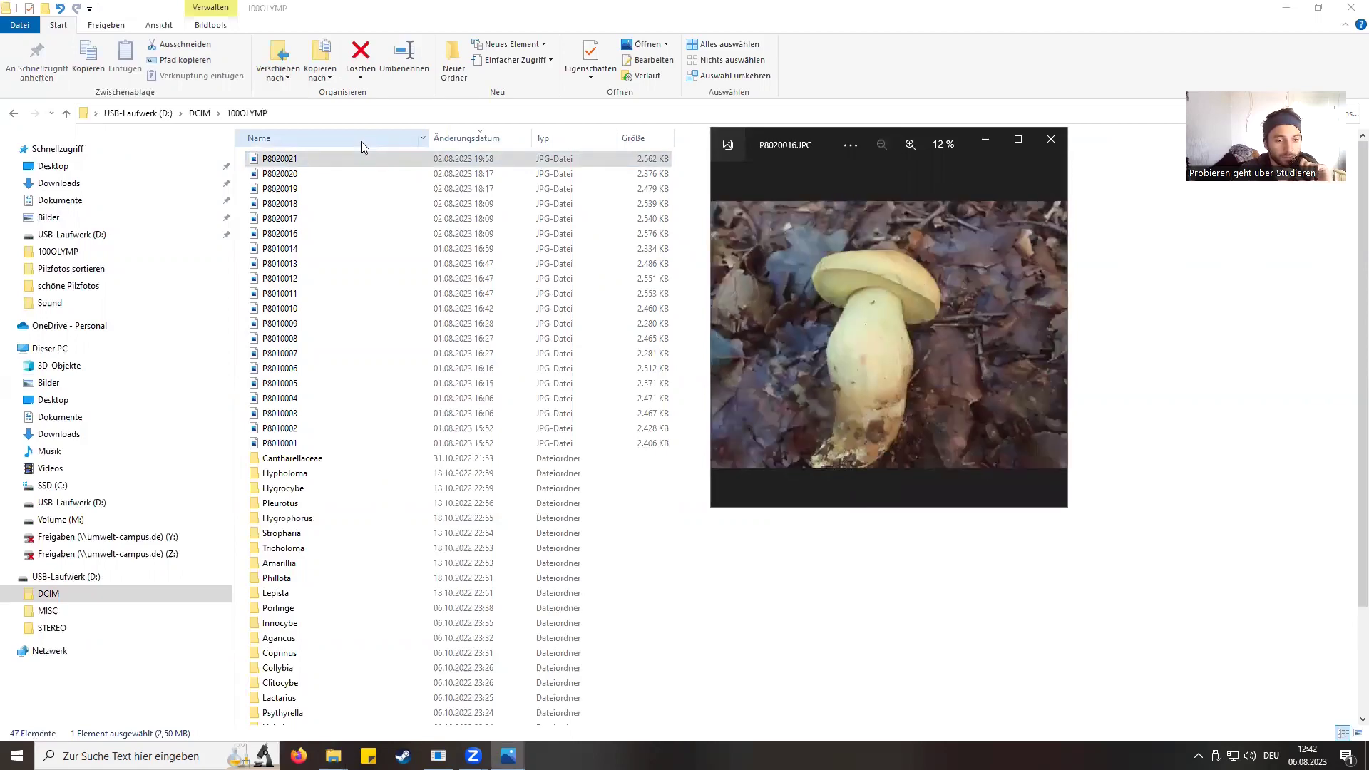
key(Left)
key(Right)
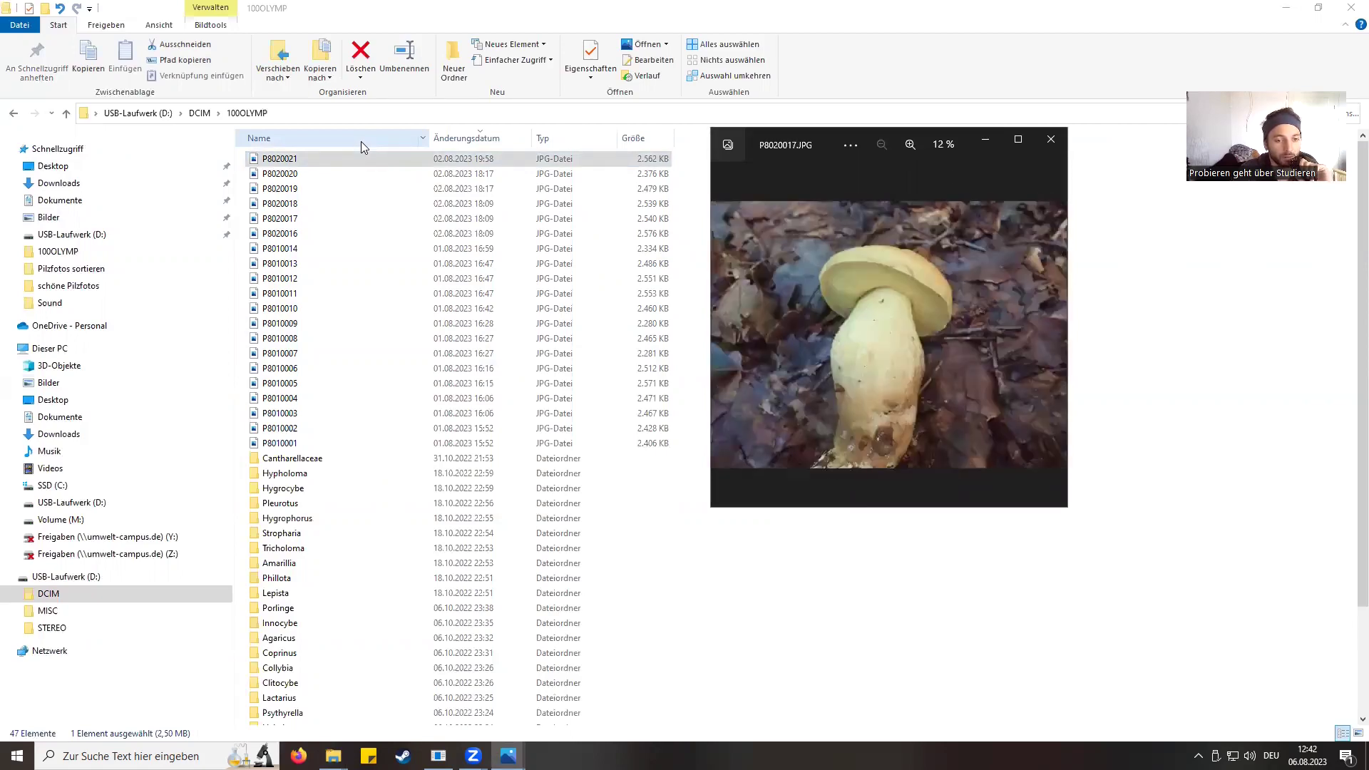
key(Right)
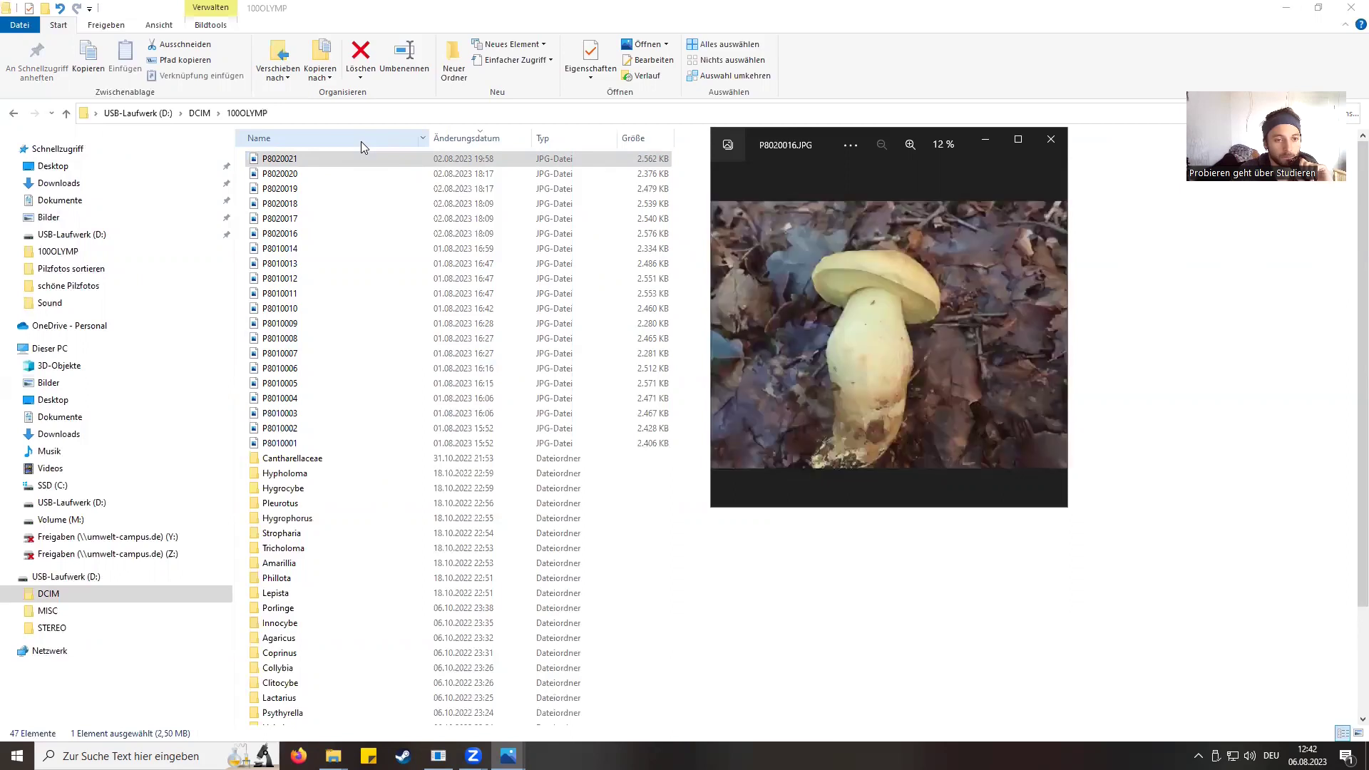
key(Left)
key(Left)
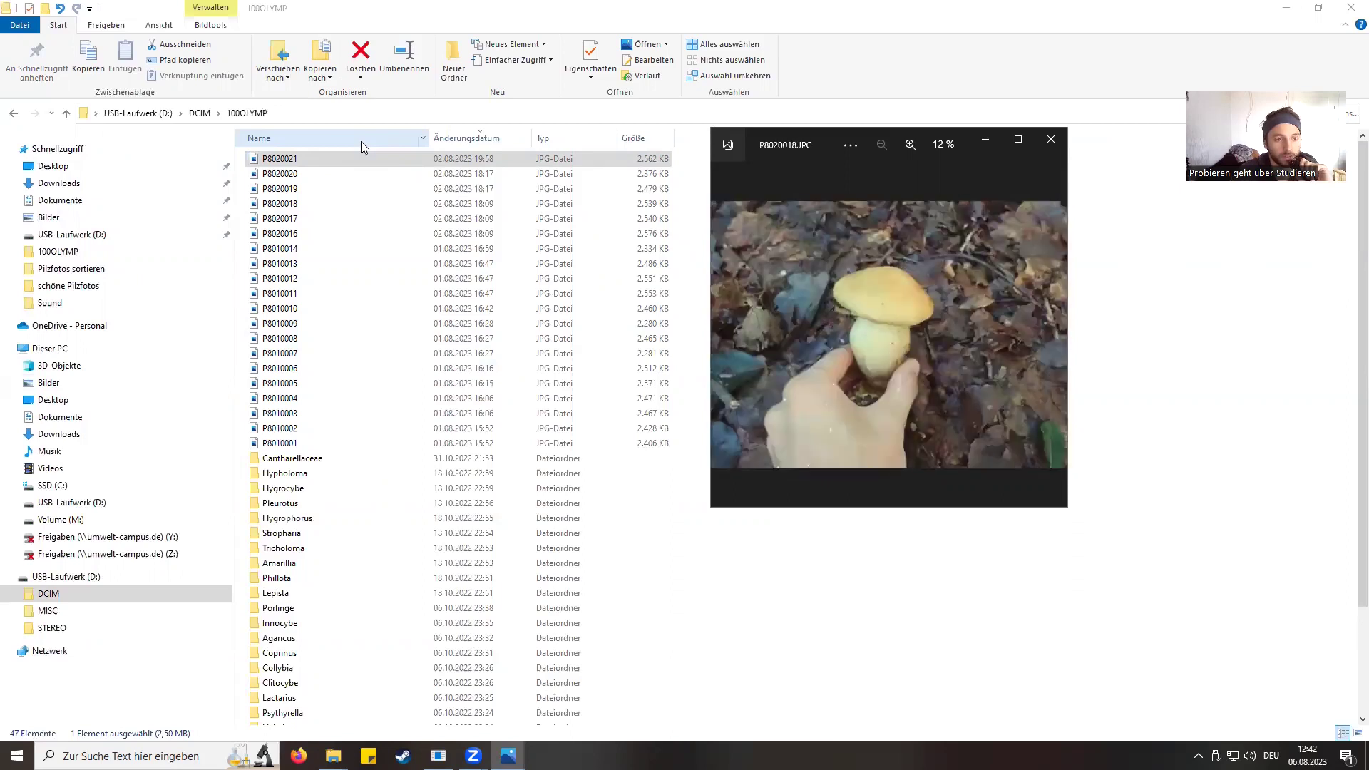
key(Right)
key(Right)
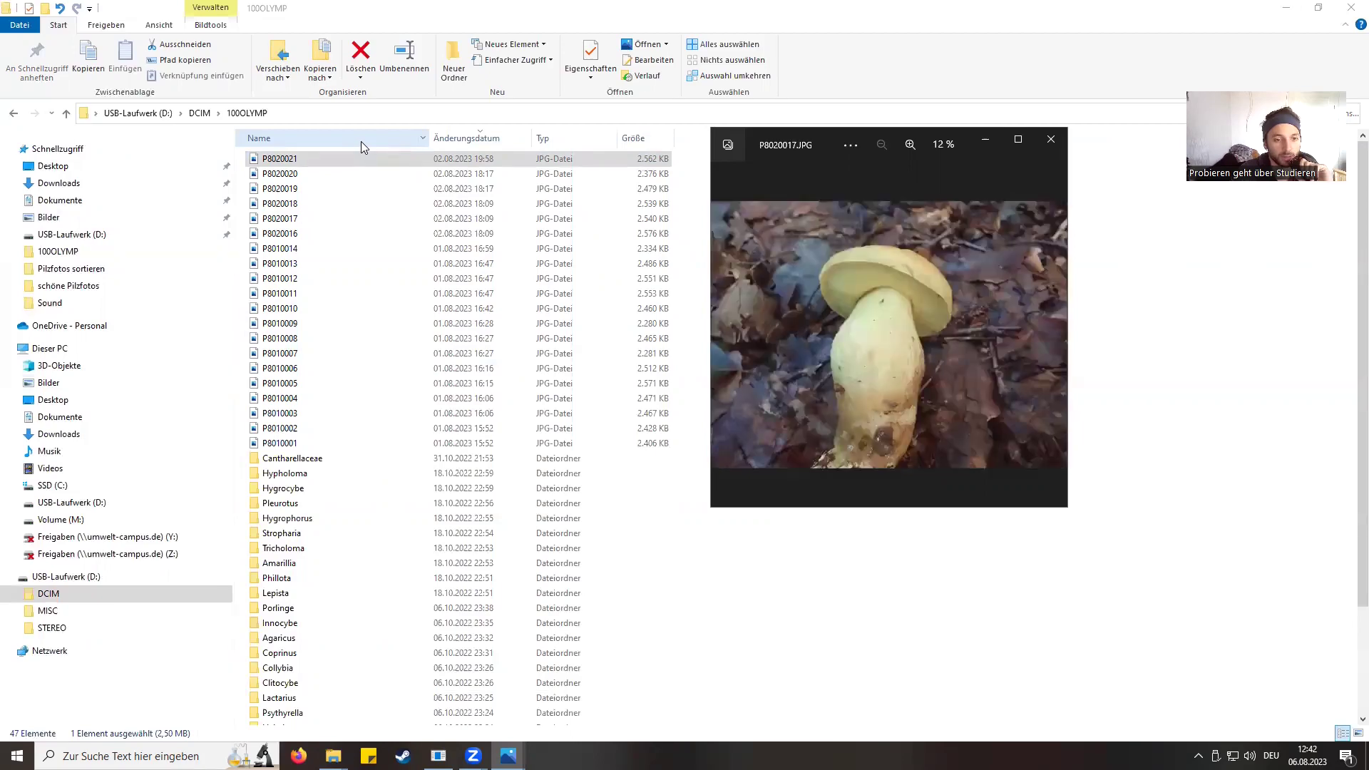
key(Left)
key(Left)
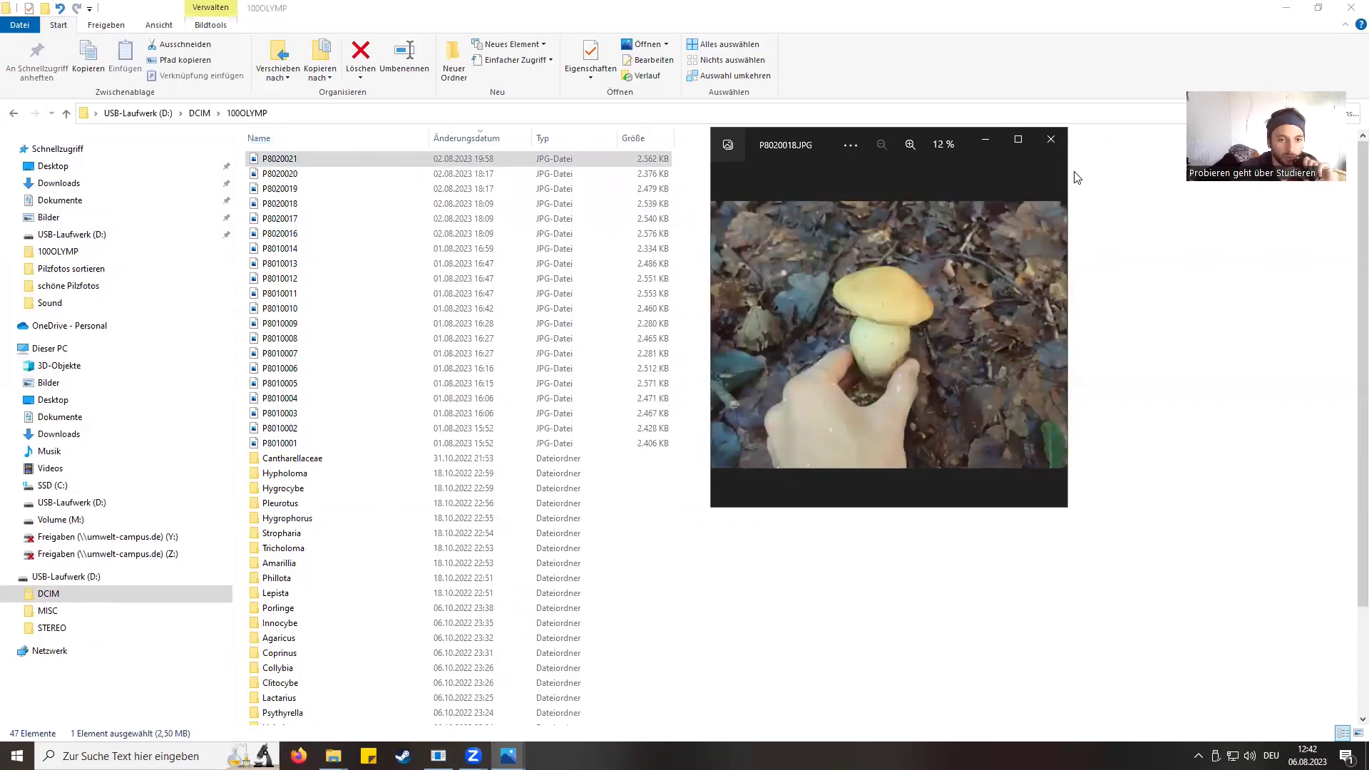
click(1050, 139)
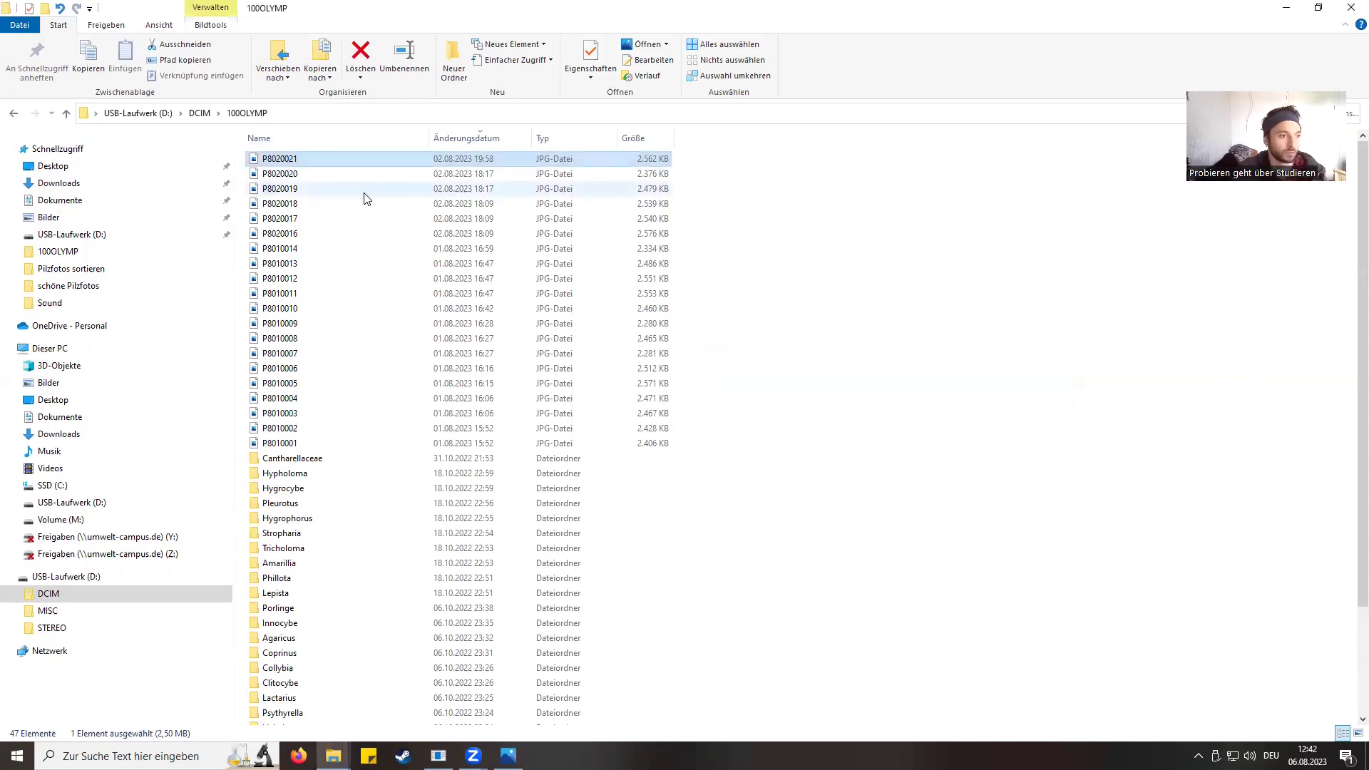
Move the photos P8020021, P8020018, P8020017 and P8020016 from 100OLYMP into its Boletales subfolder
ctrl+click(298, 235)
ctrl+click(297, 220)
ctrl+click(304, 202)
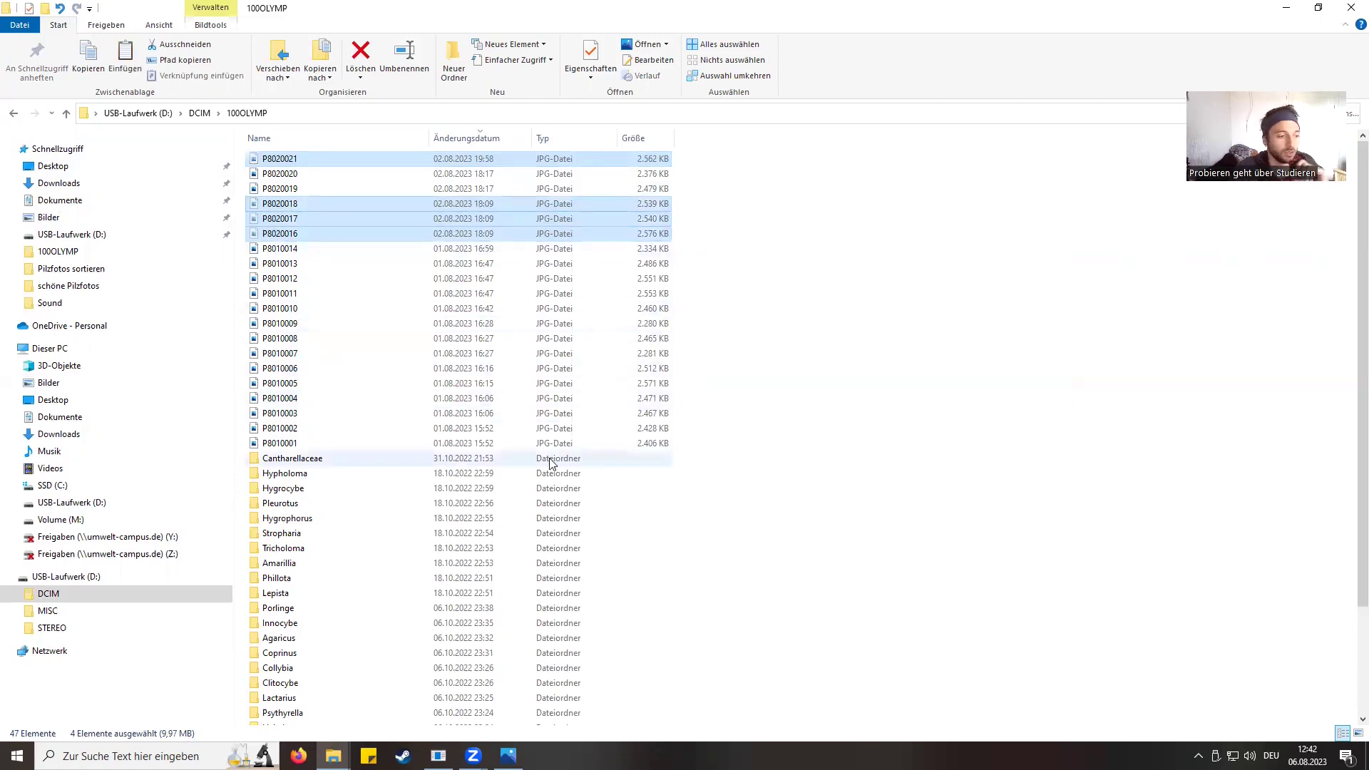
scroll(538, 467, down, 2)
scroll(421, 480, down, 1)
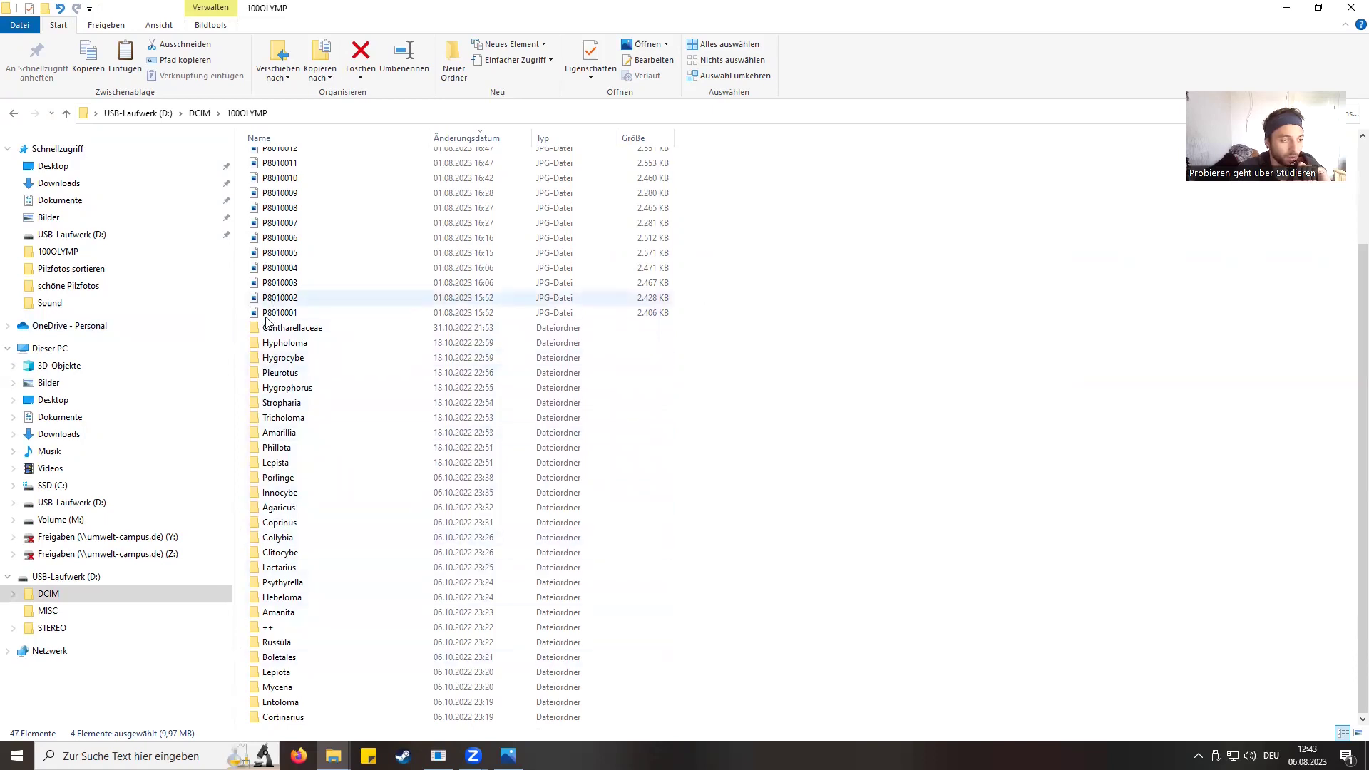
double_click(283, 659)
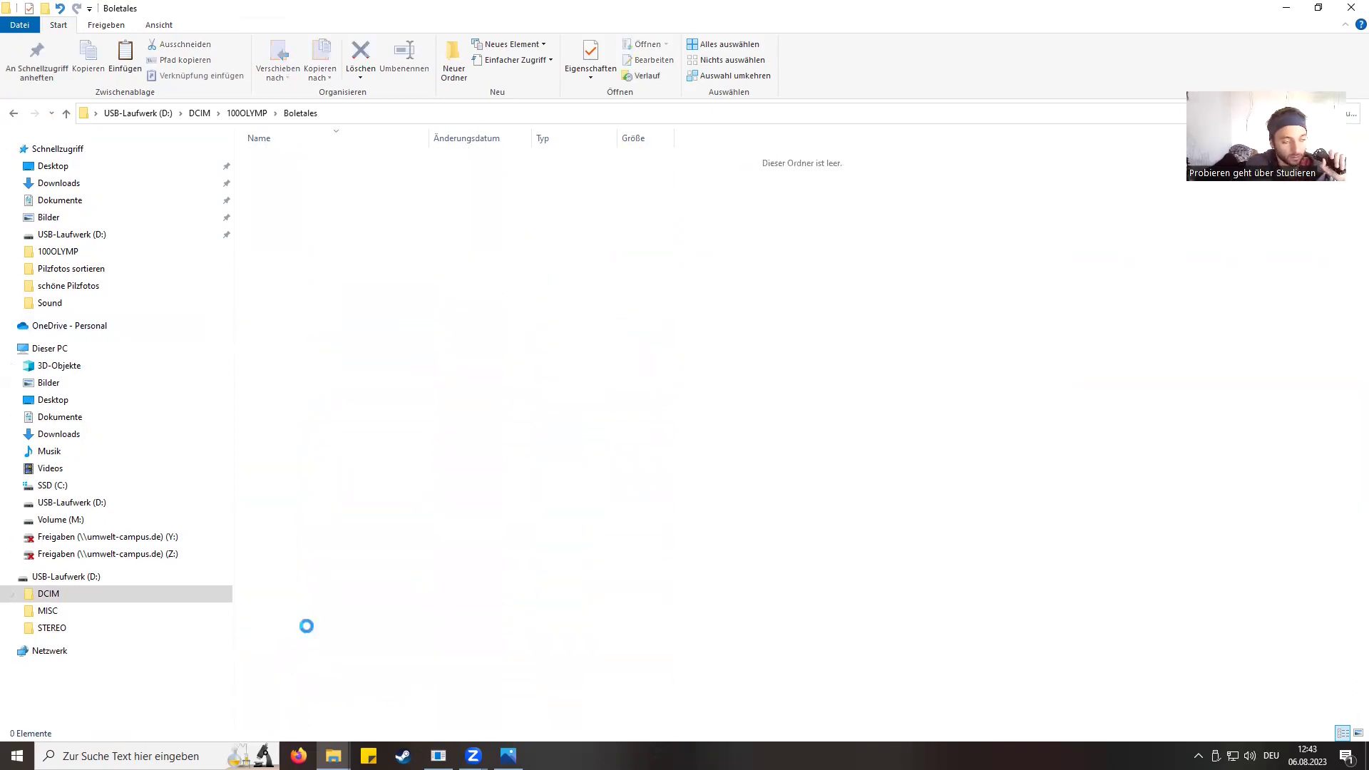
key(ctrl+v)
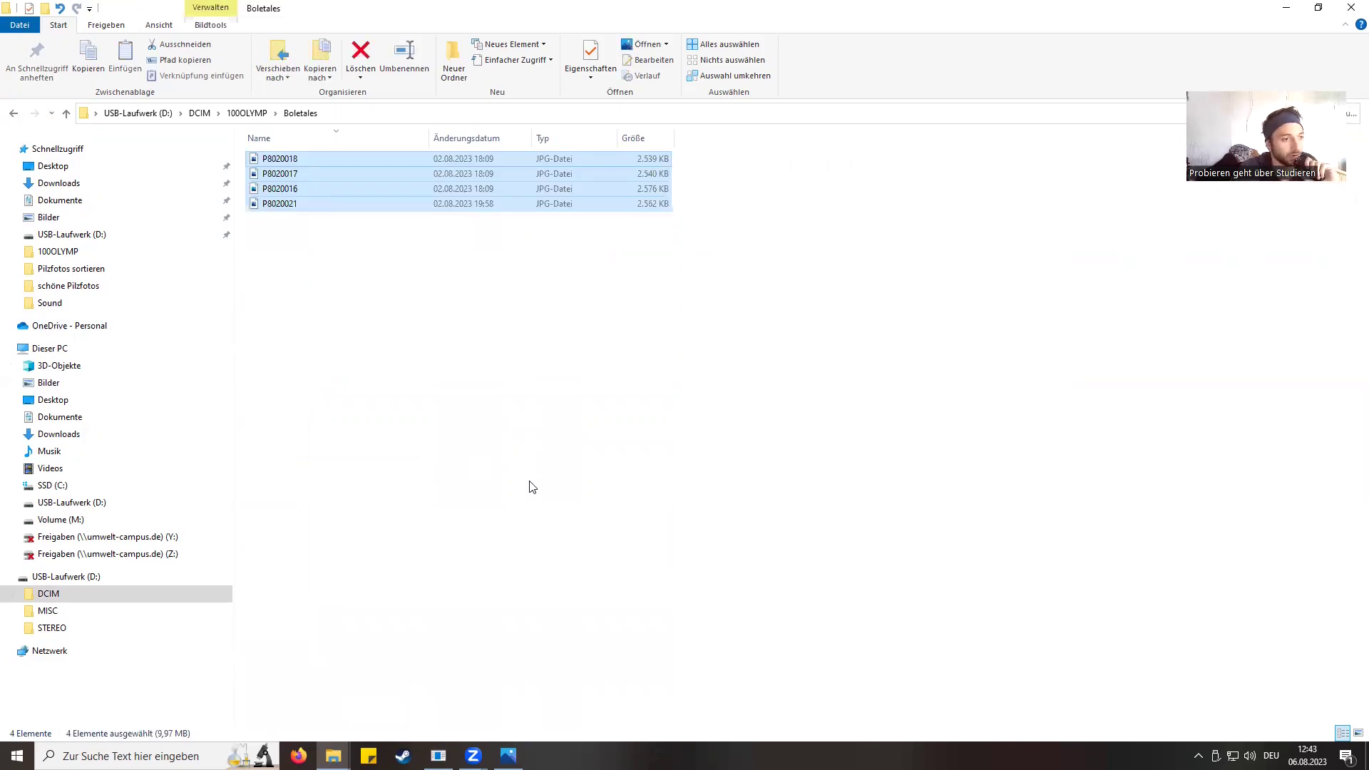
Return to the 100OLYMP folder, dock its window to half the screen and maximize the Pilze folder's window
key(alt+Left)
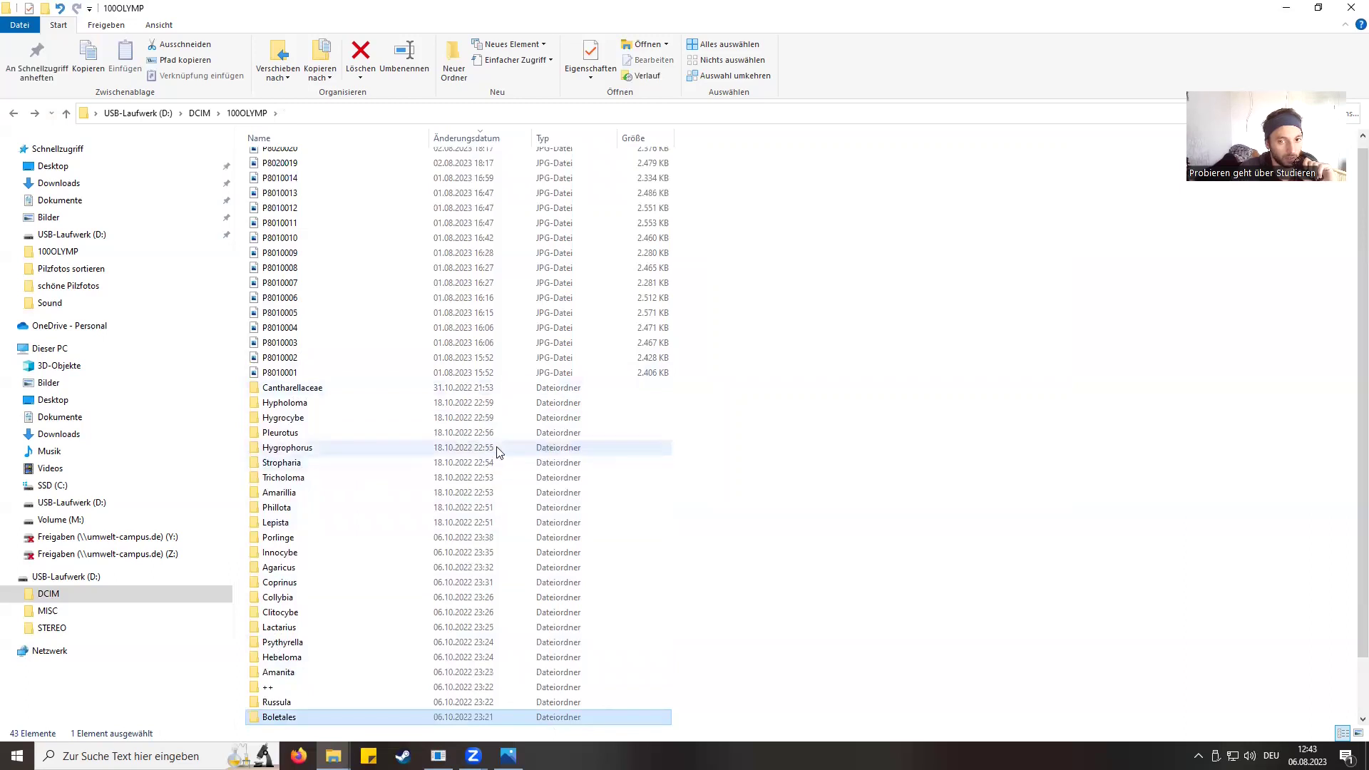
scroll(499, 448, up, 1)
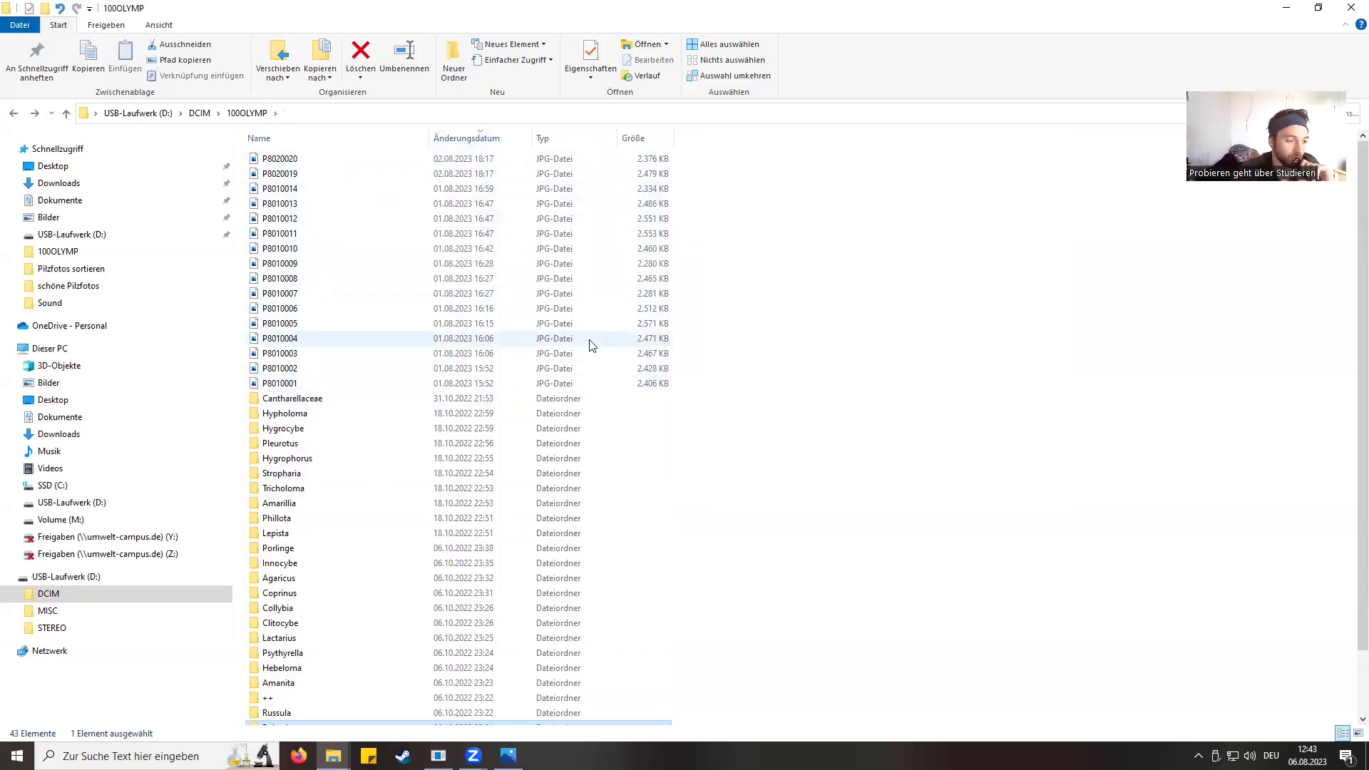
scroll(590, 330, down, 2)
scroll(499, 318, up, 2)
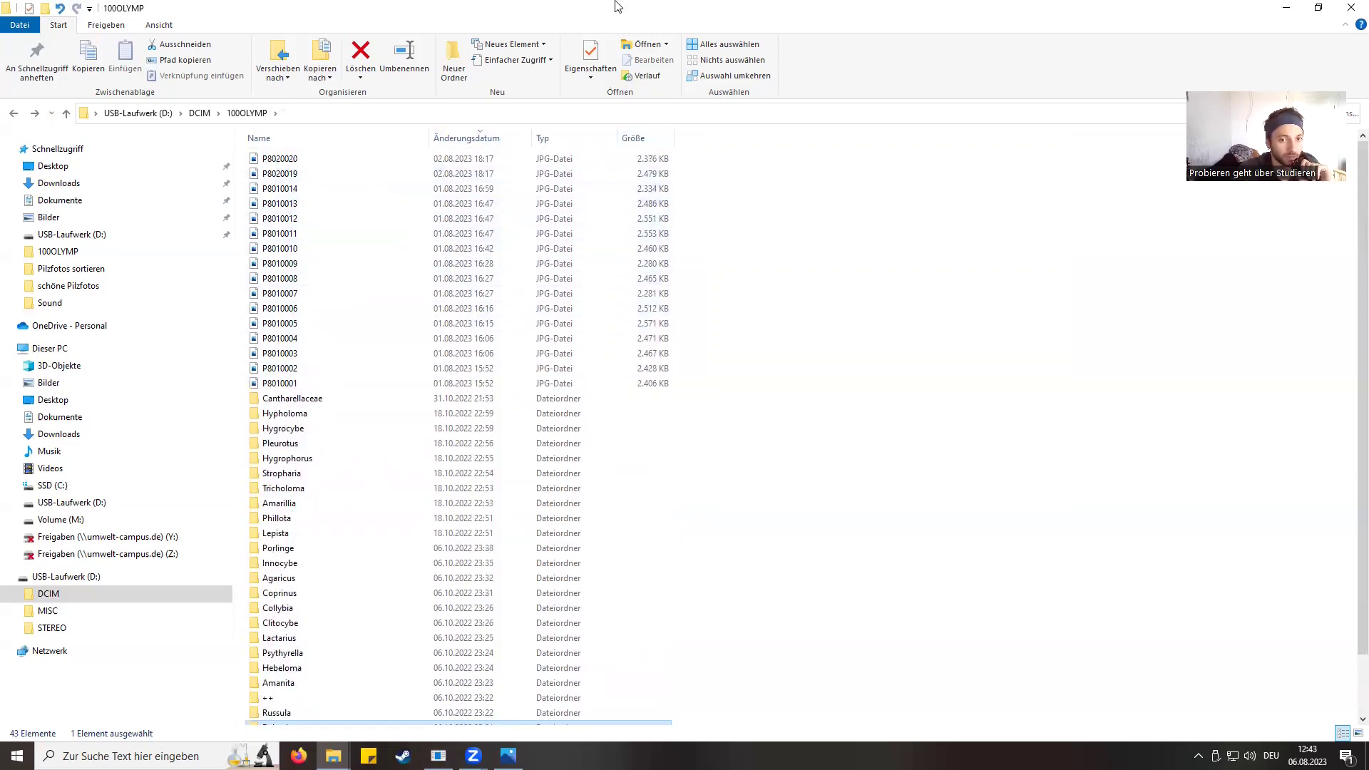
key(super+Right)
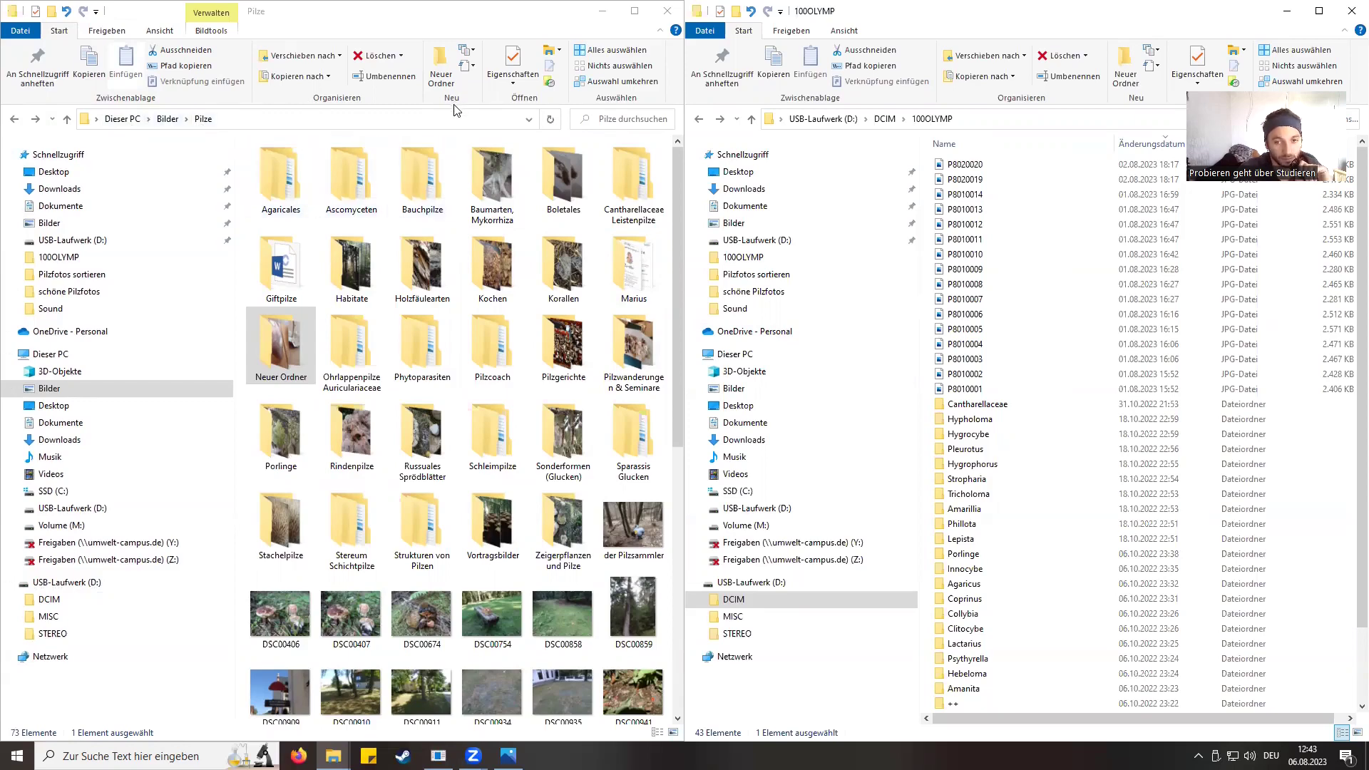
click(634, 10)
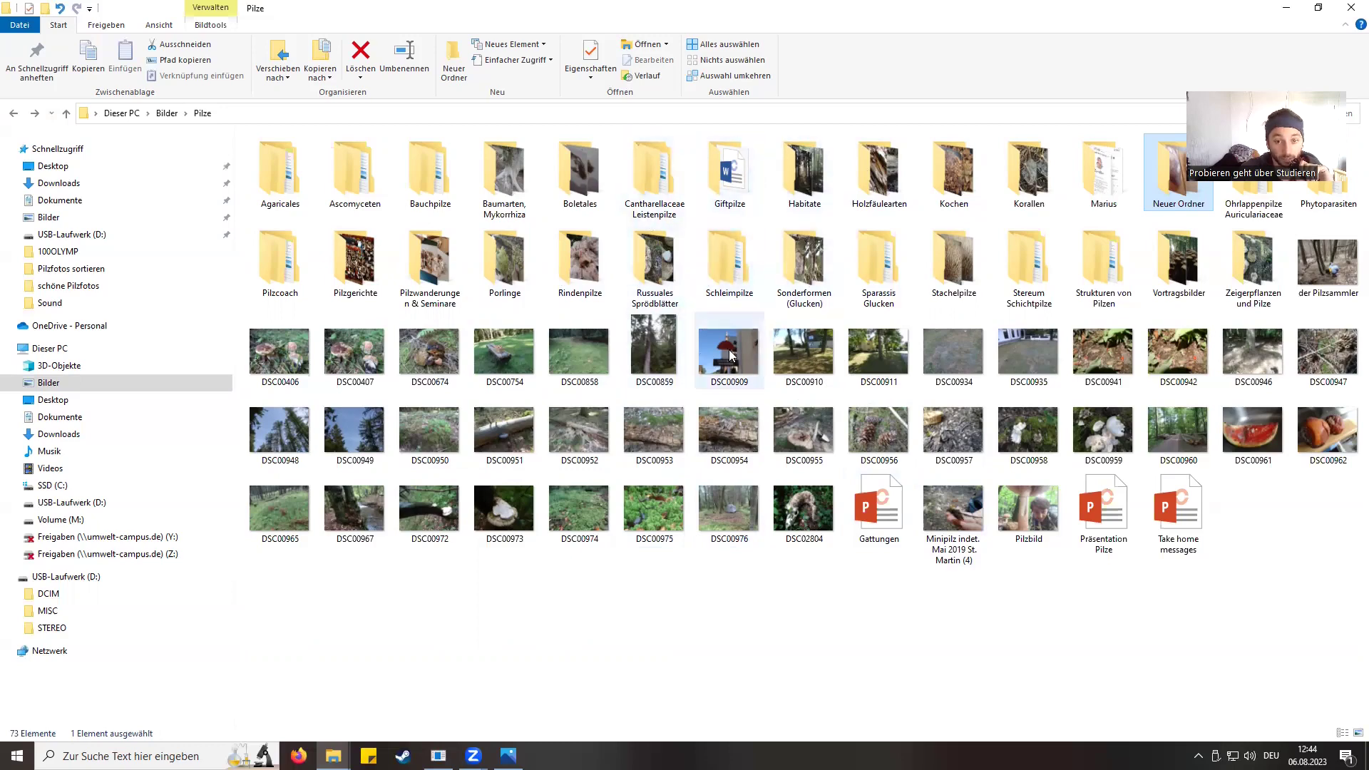
Examine the folder structure of Agaricales down to angewachsene Lamellen and Braunsporer, and return to the Pilze folder
mouse_move(739, 325)
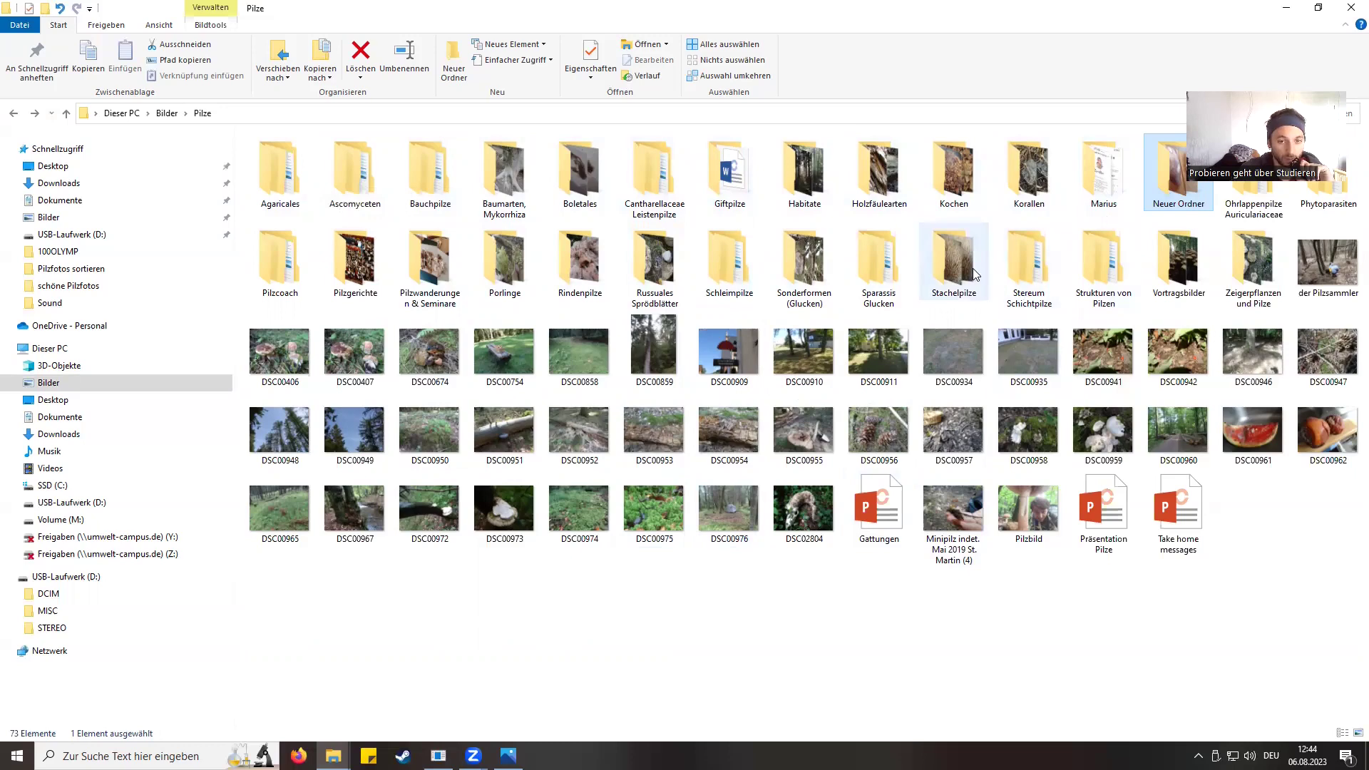
mouse_move(287, 185)
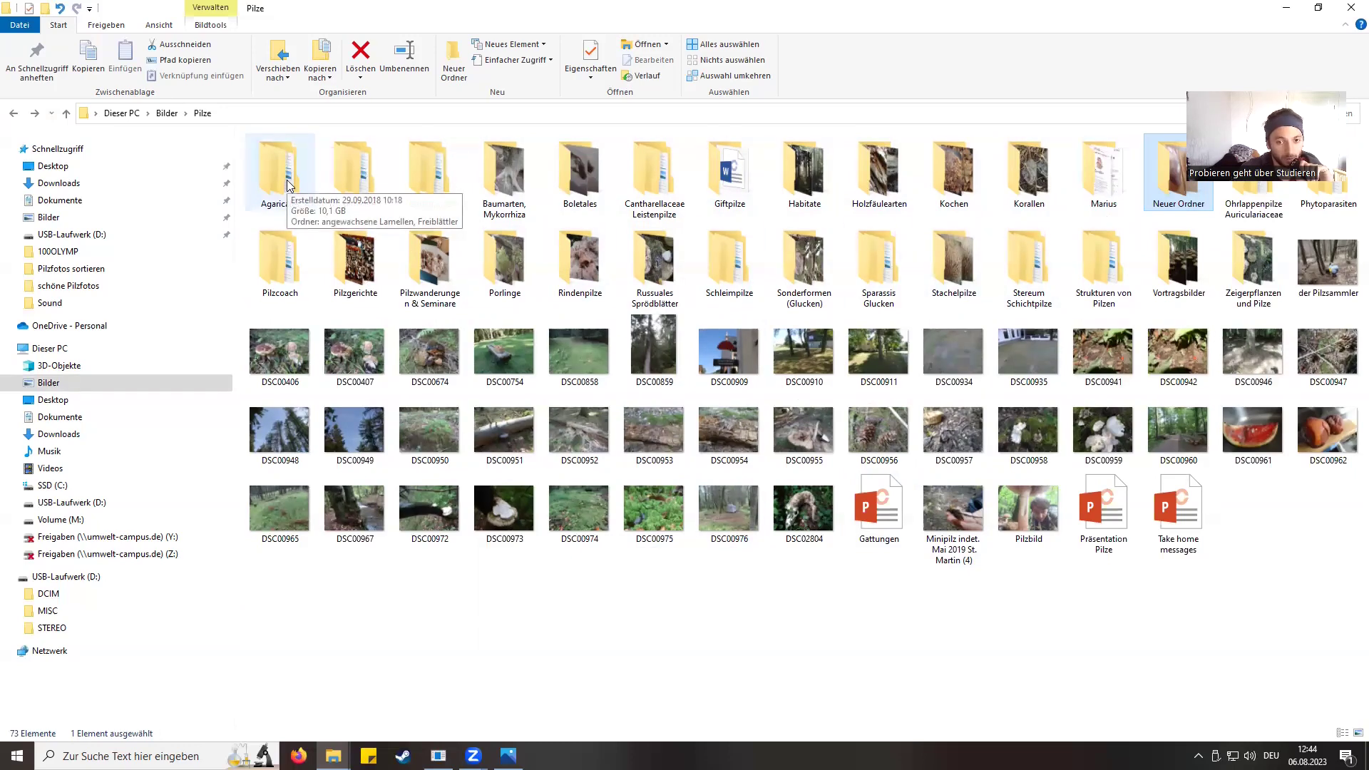
double_click(288, 185)
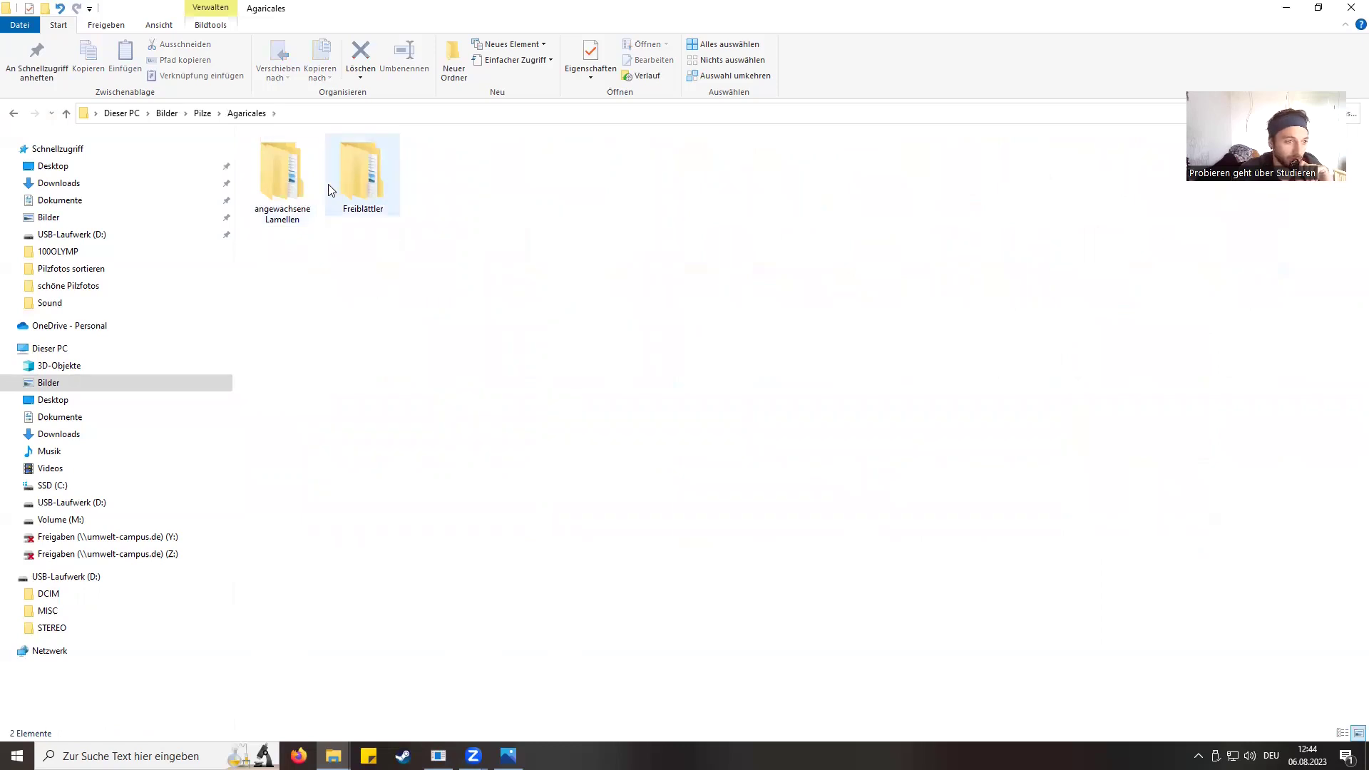
double_click(309, 194)
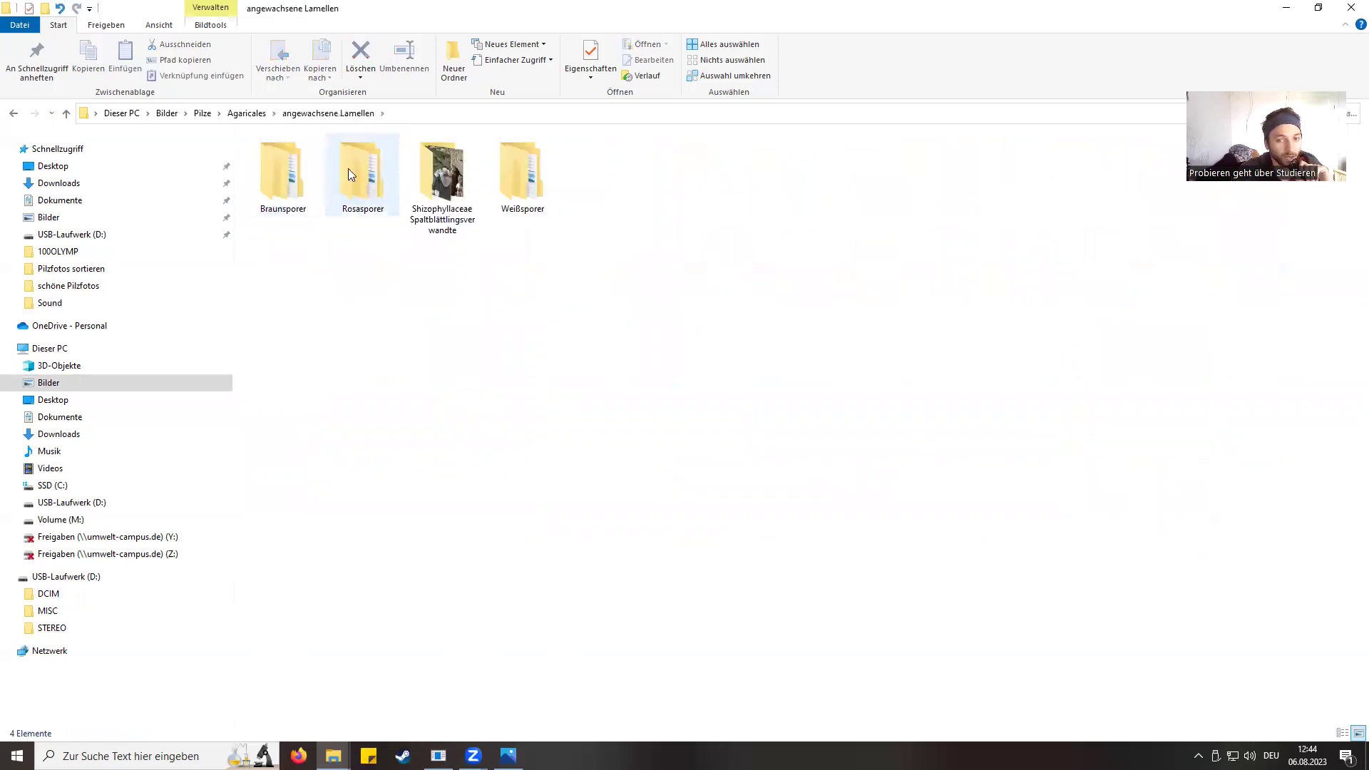
click(283, 190)
double_click(282, 186)
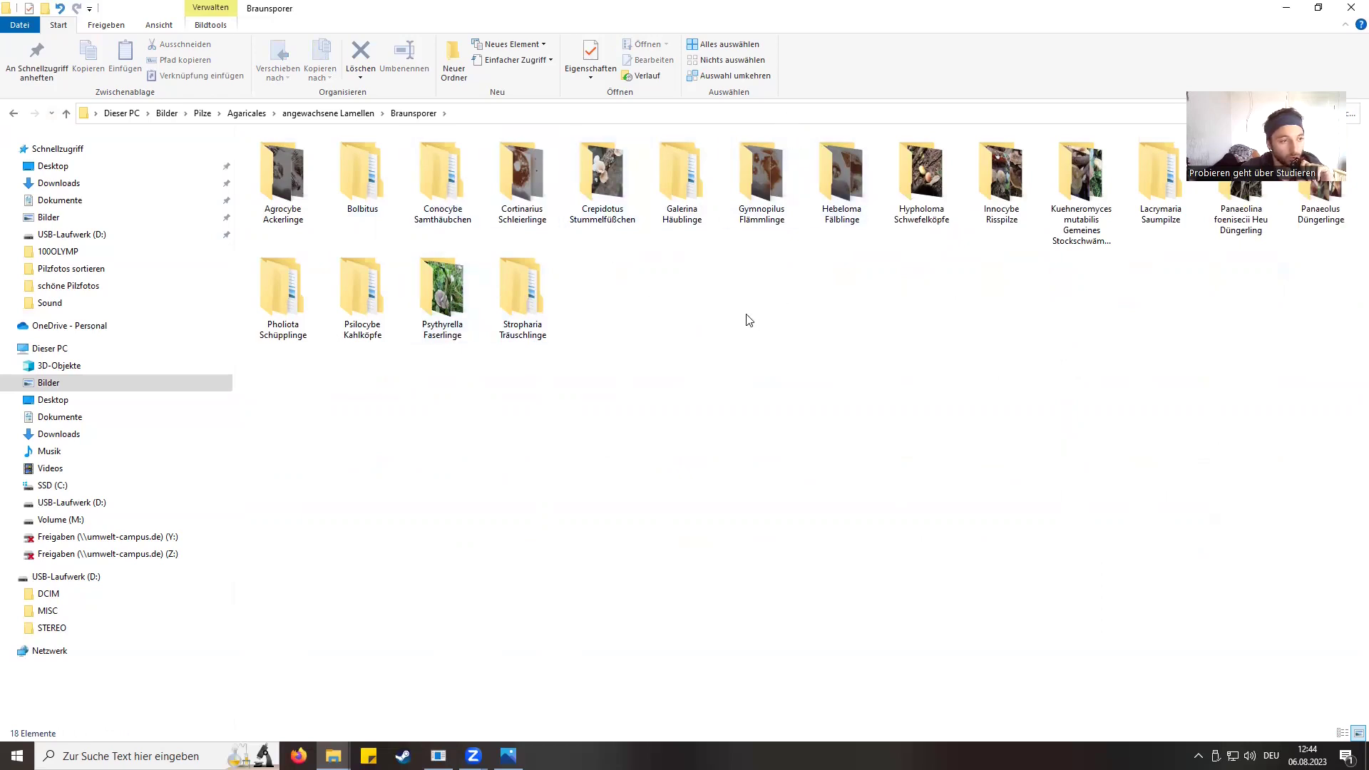
key(BackSpace)
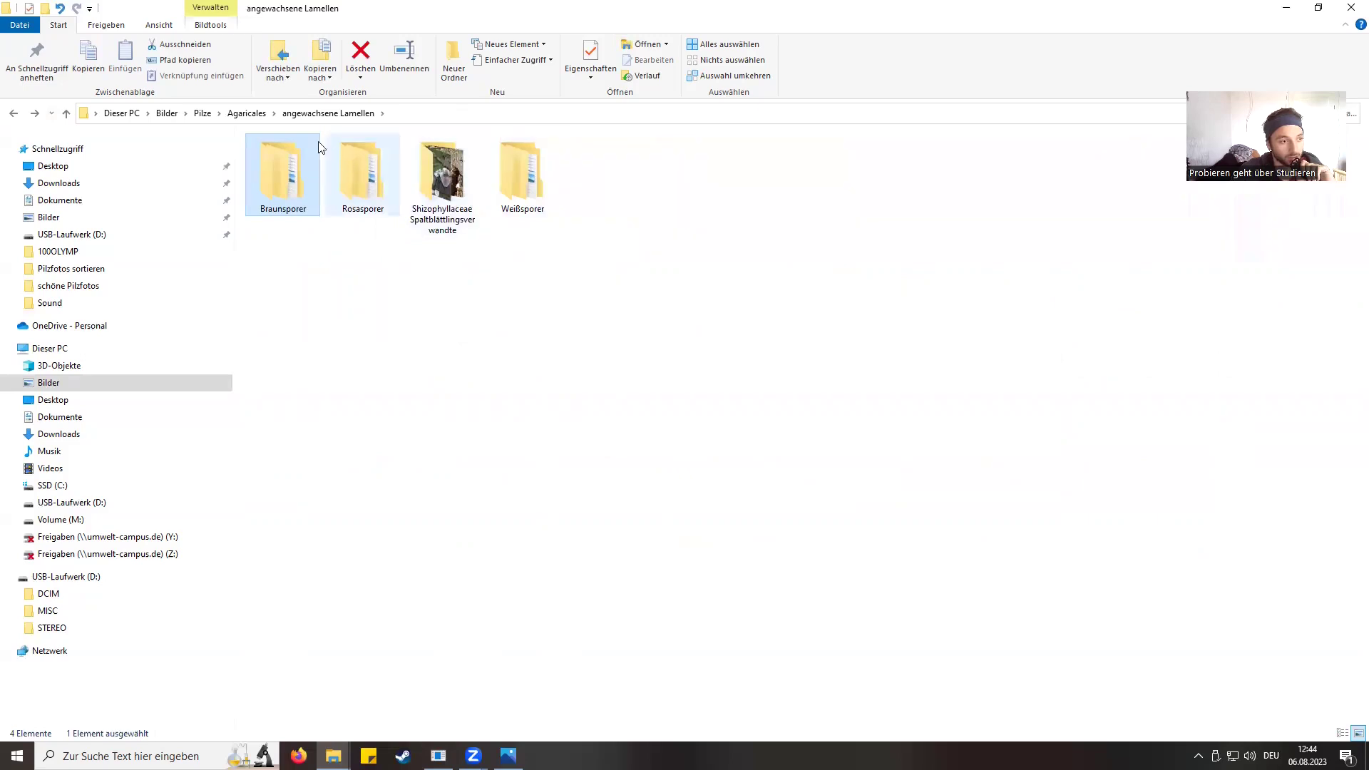
click(242, 113)
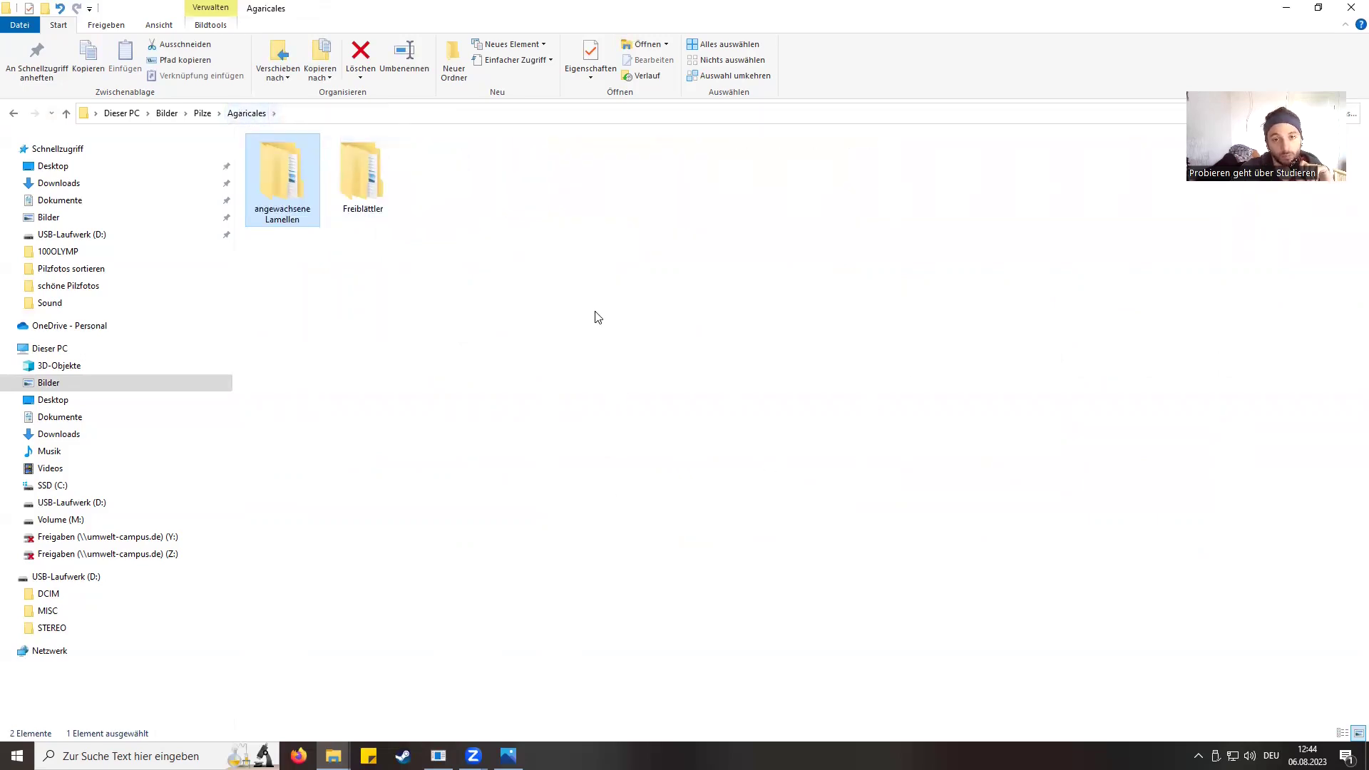
click(203, 114)
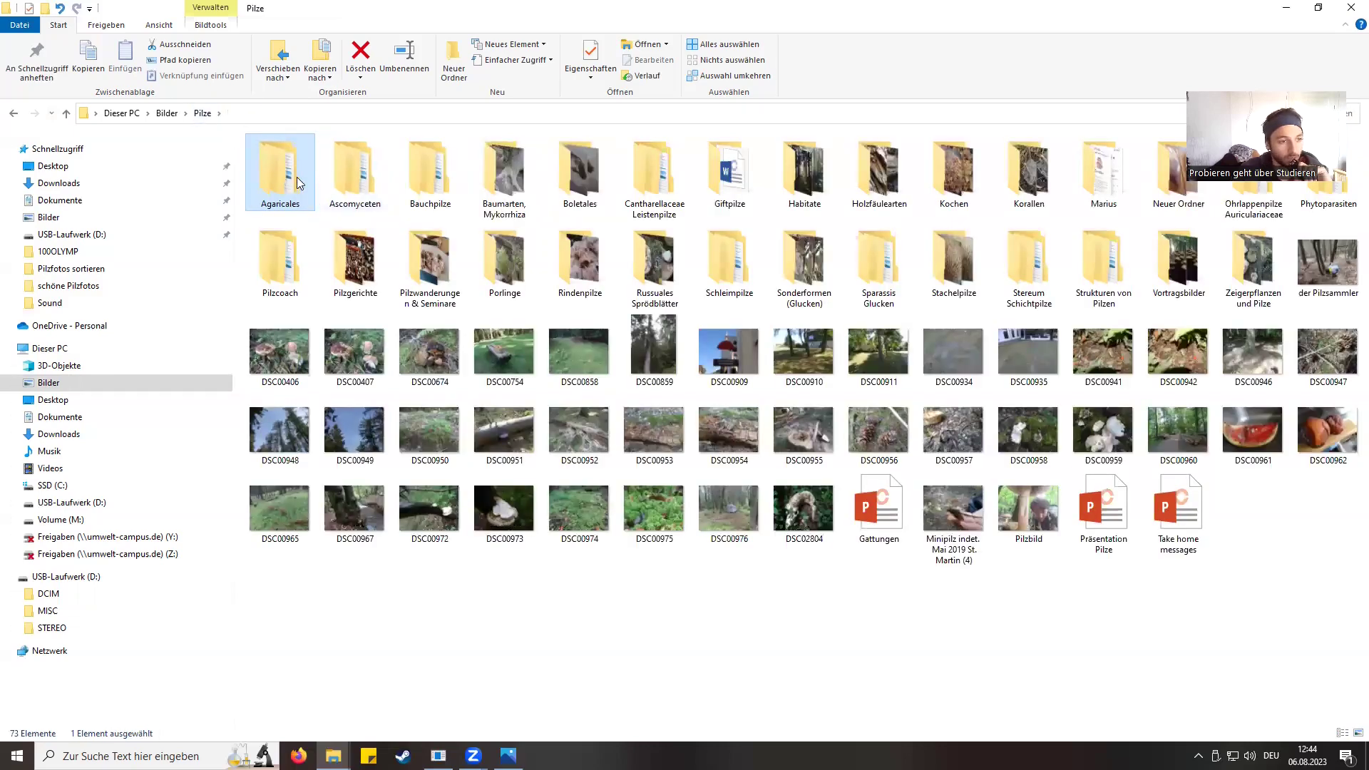
Open the folder Hemileccinum impolitum Fahler Röhrling inside Boletales and Hemileccinum Halbraufüße in the Pilze collection
click(579, 173)
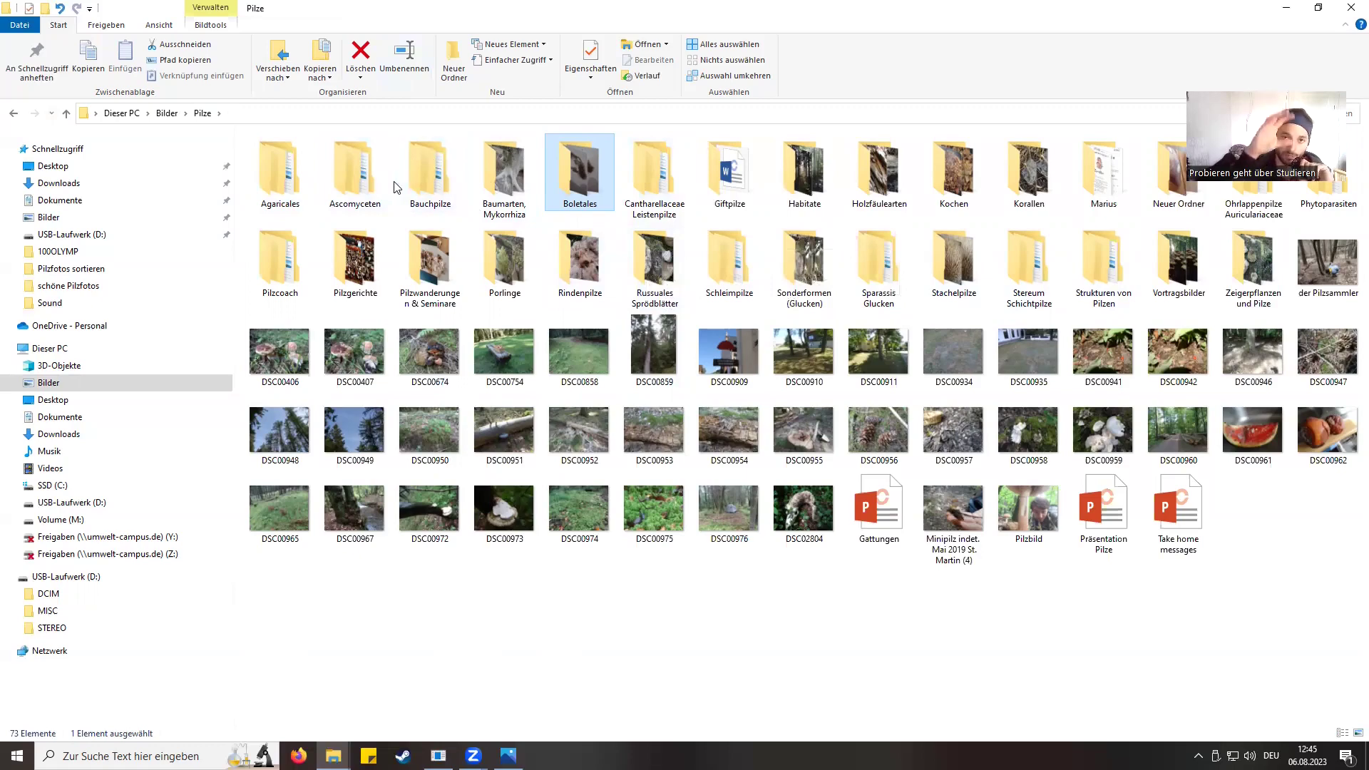
double_click(595, 173)
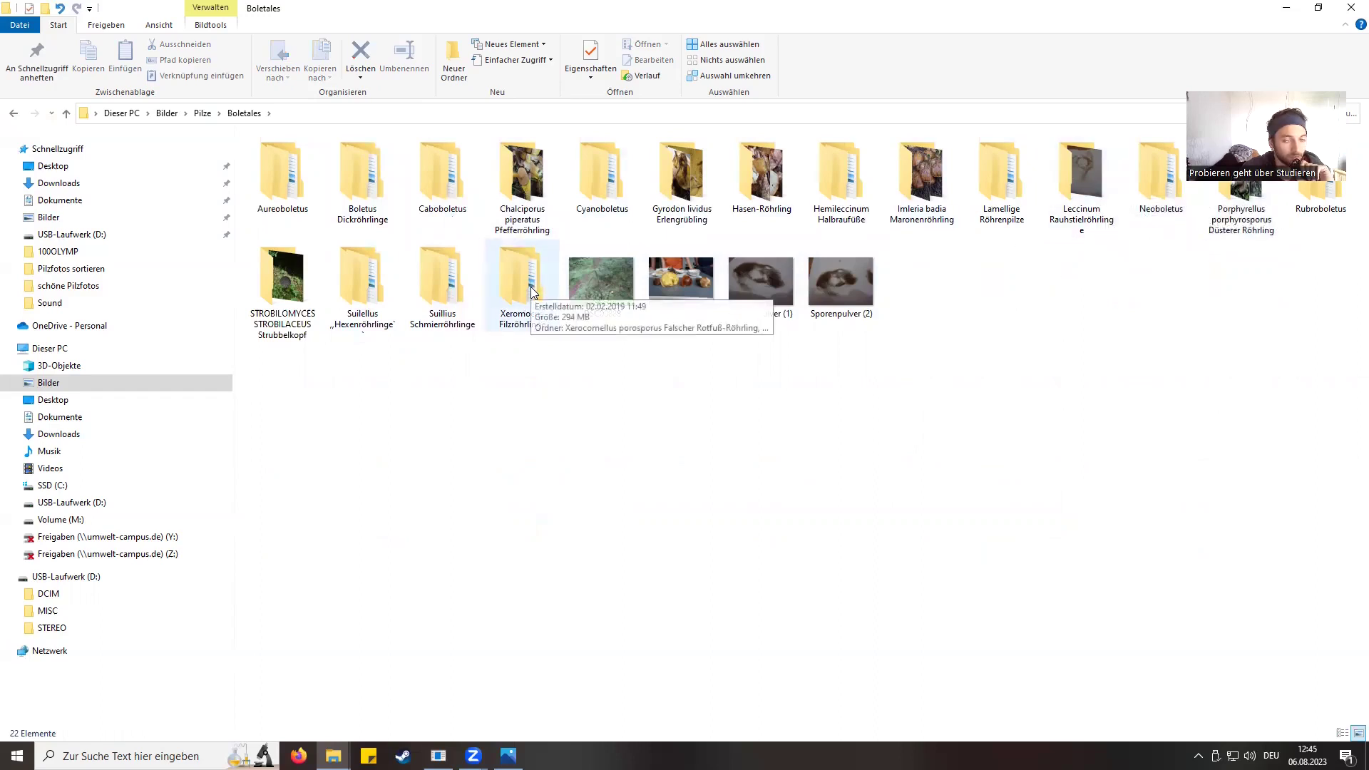
click(841, 174)
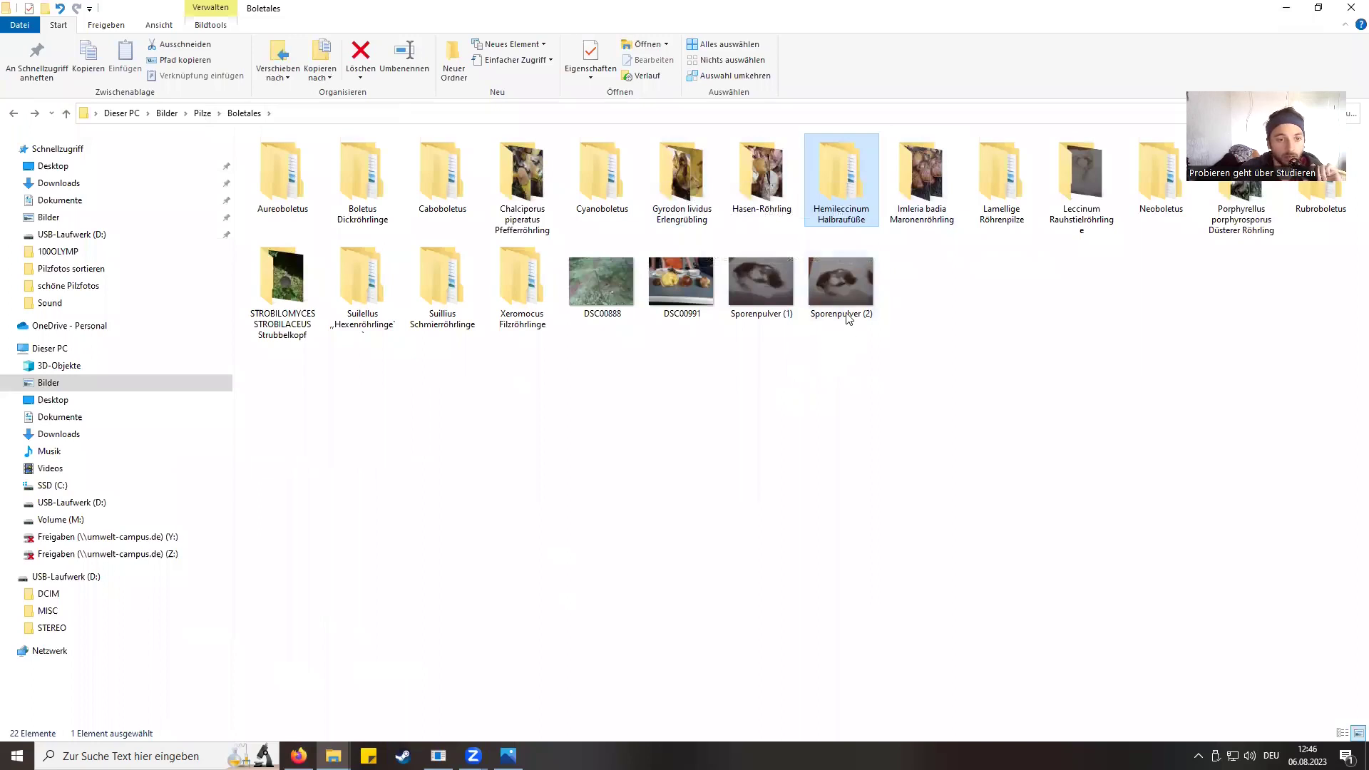
double_click(852, 175)
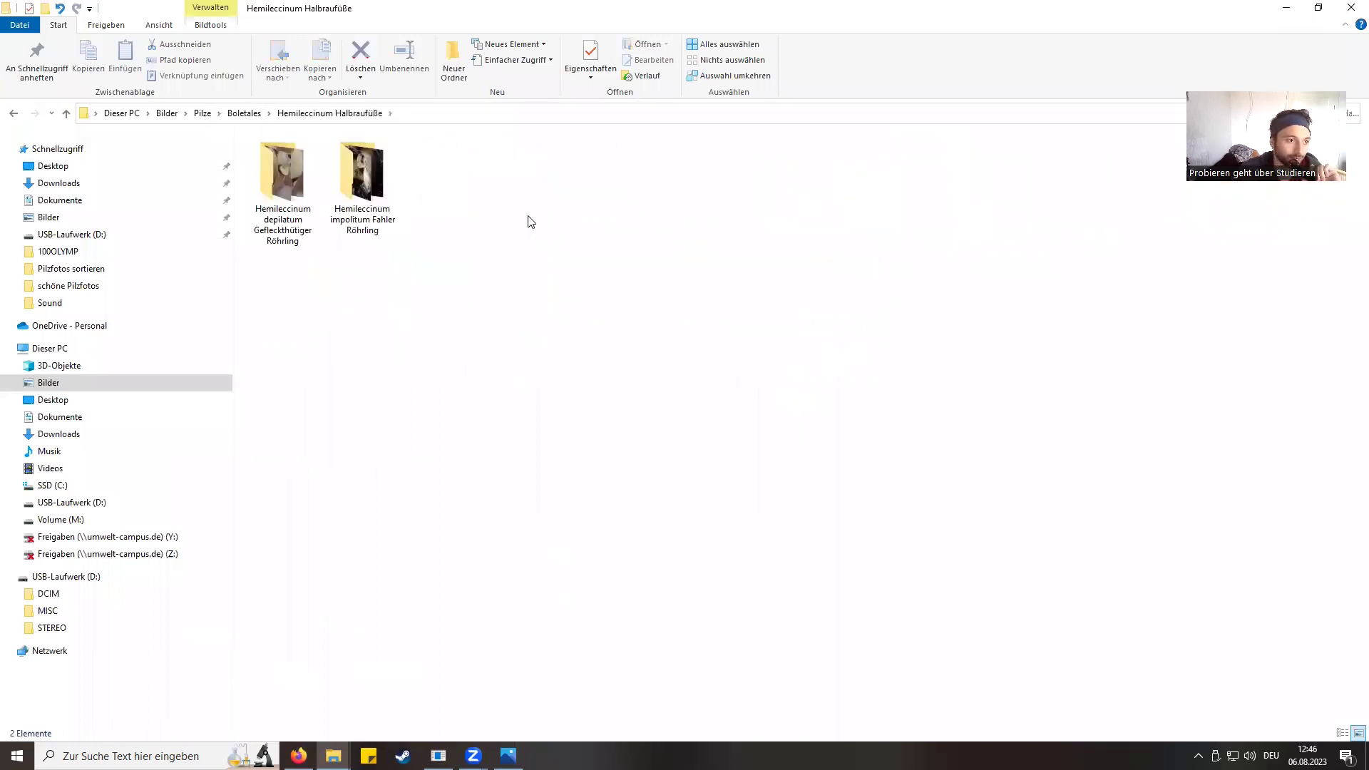
double_click(375, 168)
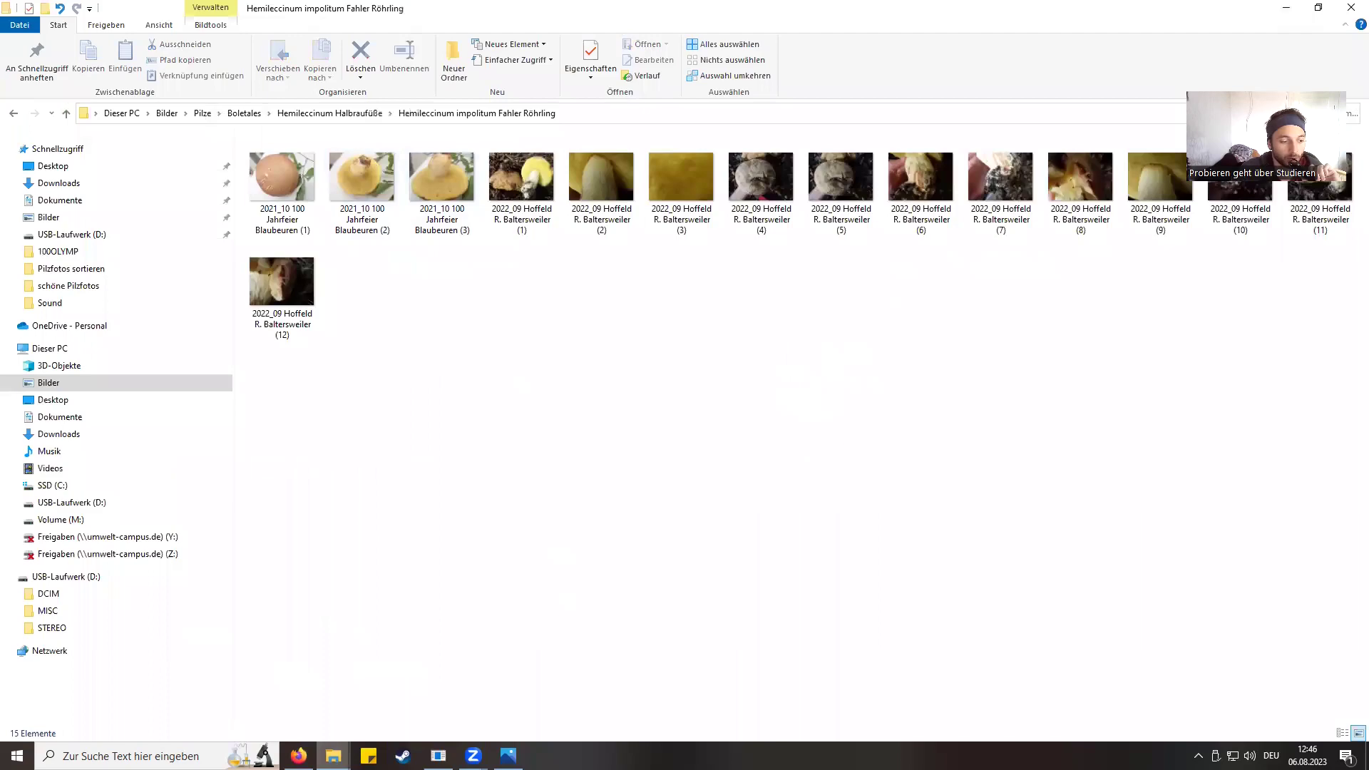
Transfer the photos P8020021, P8020018, P8020017 and P8020016 from the Boletales subfolder of 100OLYMP into the Hemileccinum impolitum Fahler Röhrling folder
mouse_move(332, 756)
click(398, 673)
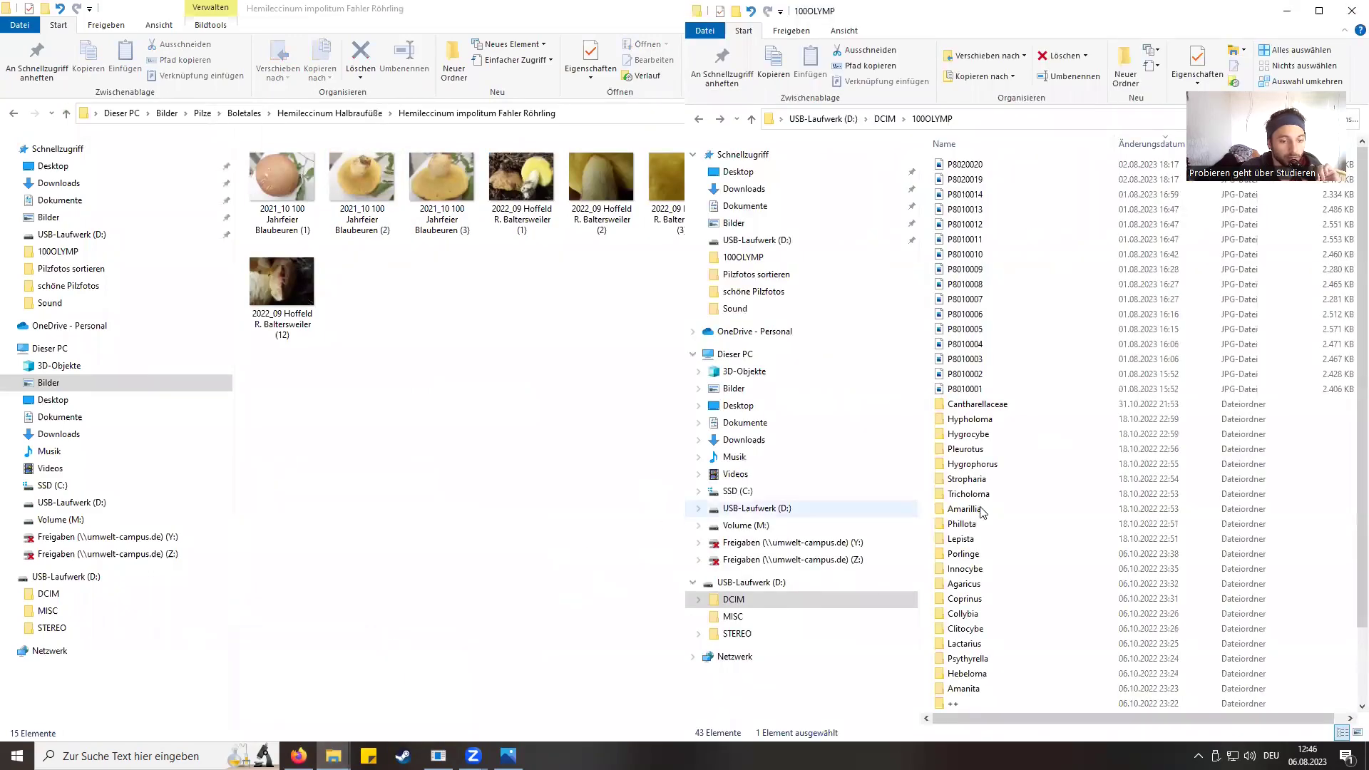
scroll(1063, 597, down, 2)
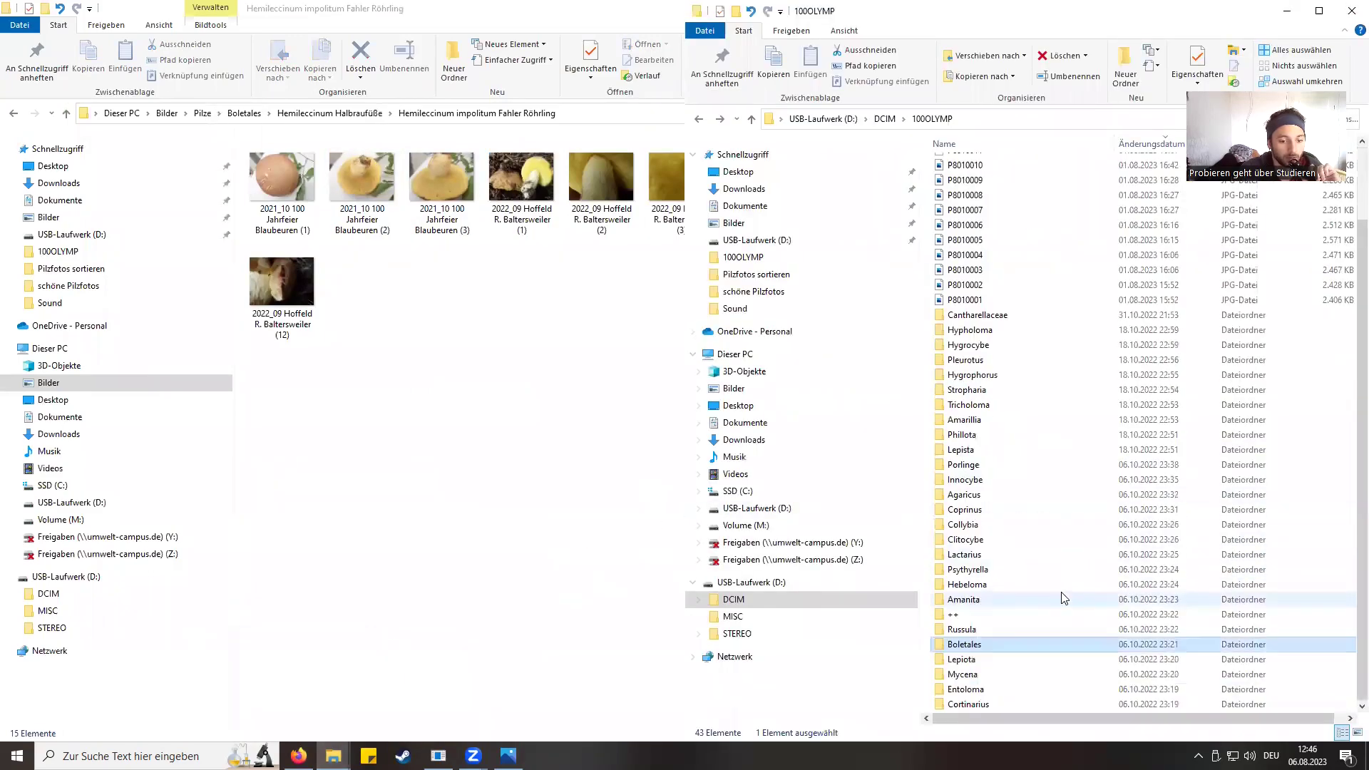
double_click(964, 644)
drag(1029, 304, 1023, 149)
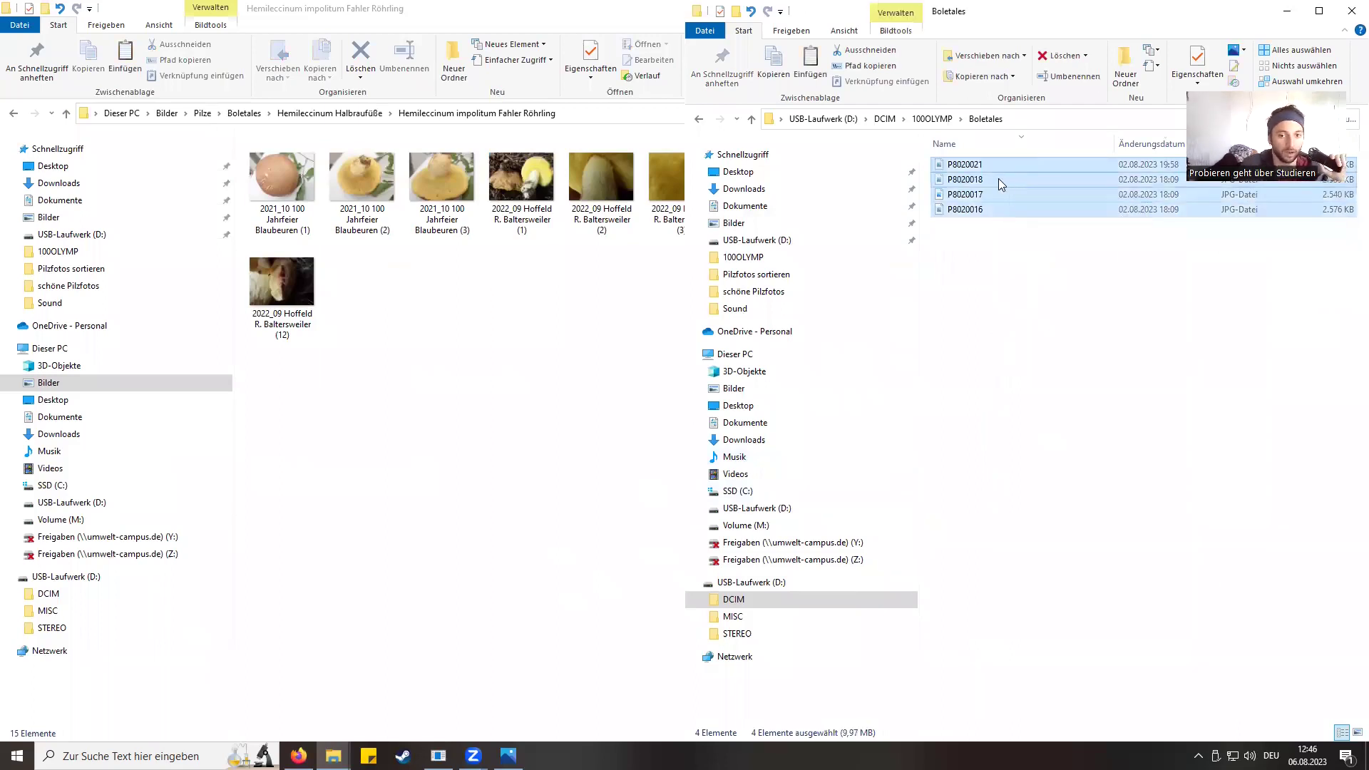
click(649, 333)
key(super+Up)
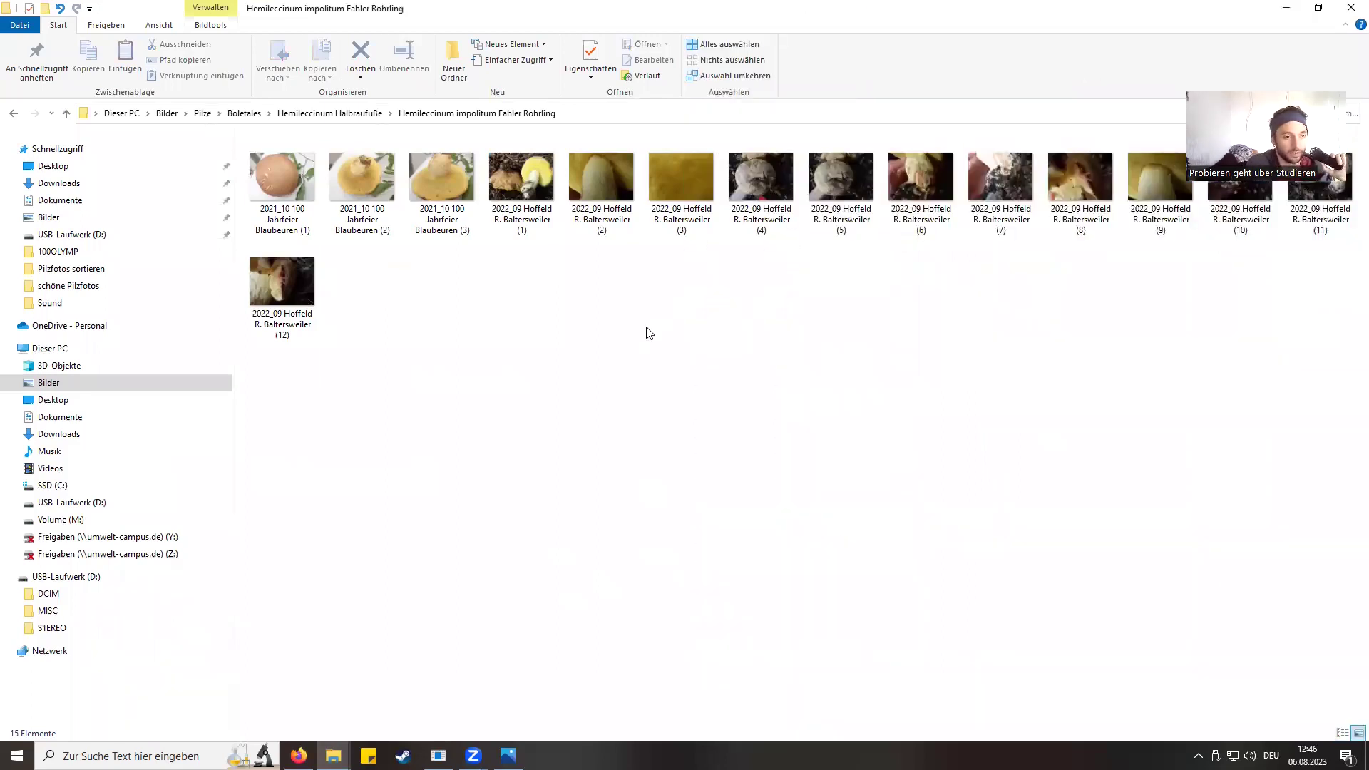
key(ctrl+v)
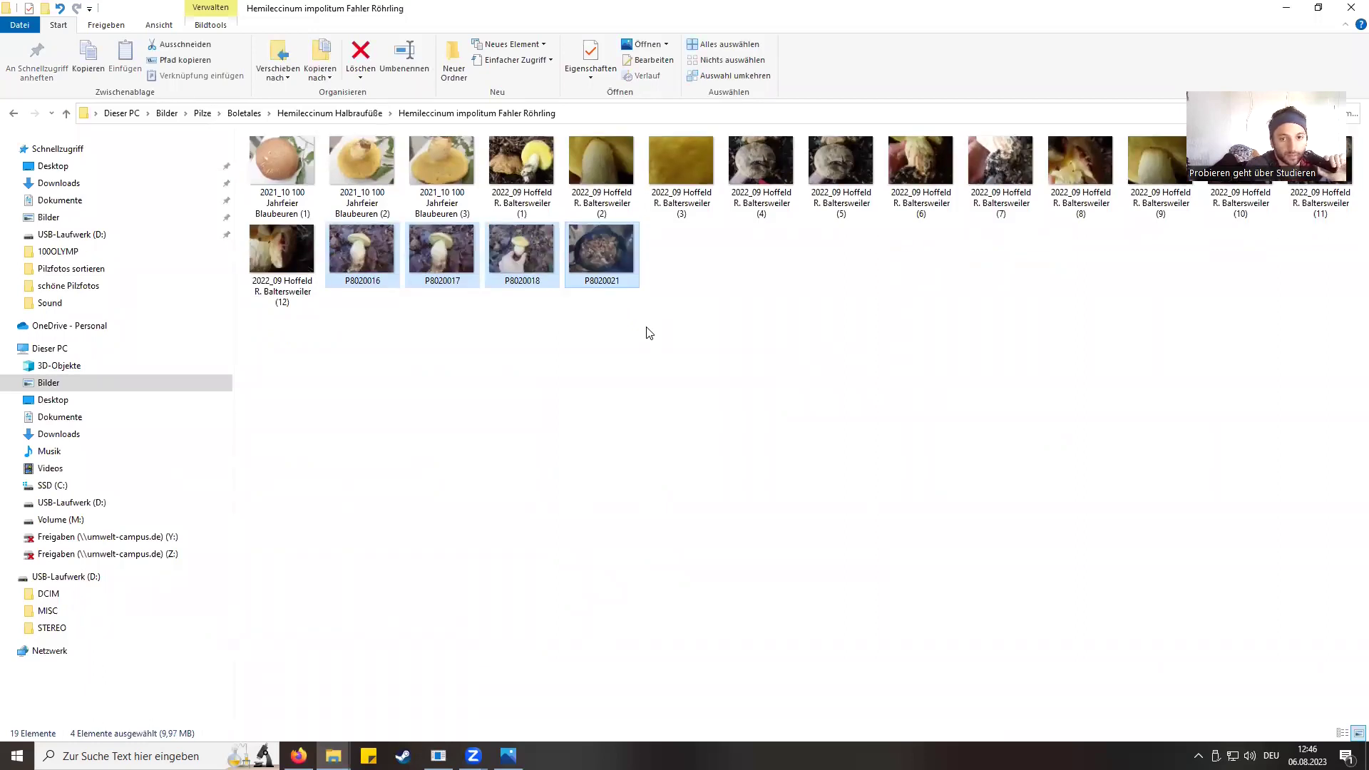
Batch-rename the four transferred photos as 2023_08 Güdesweiler and clear the selection
key(F2)
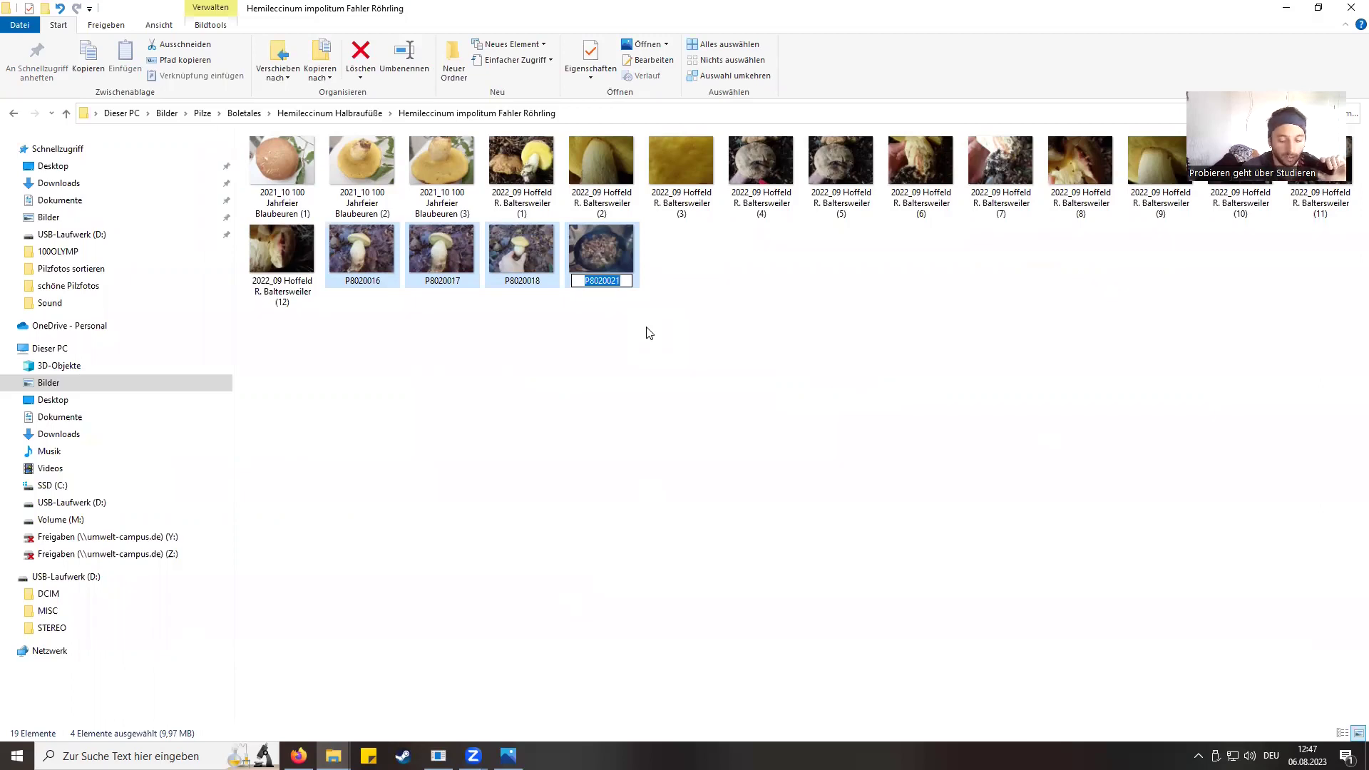
text(2023_)
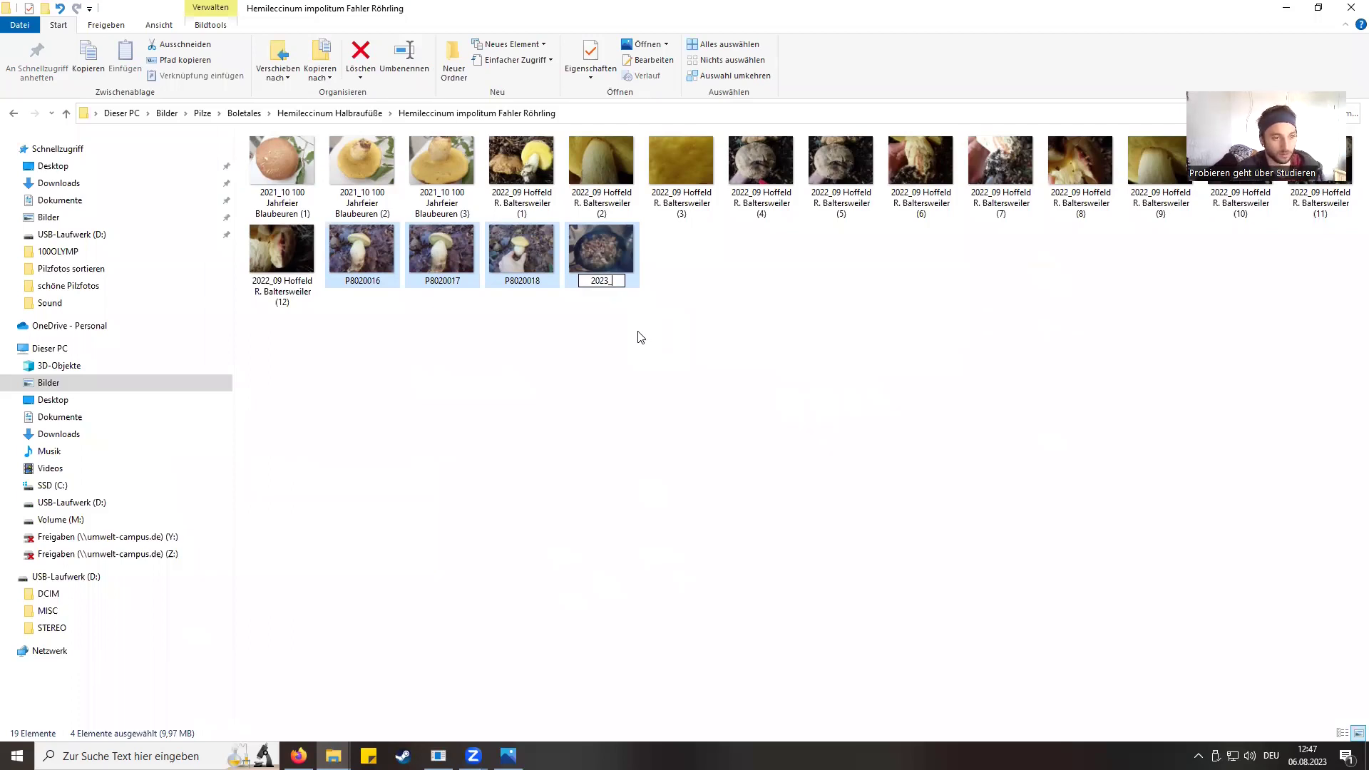
text(08)
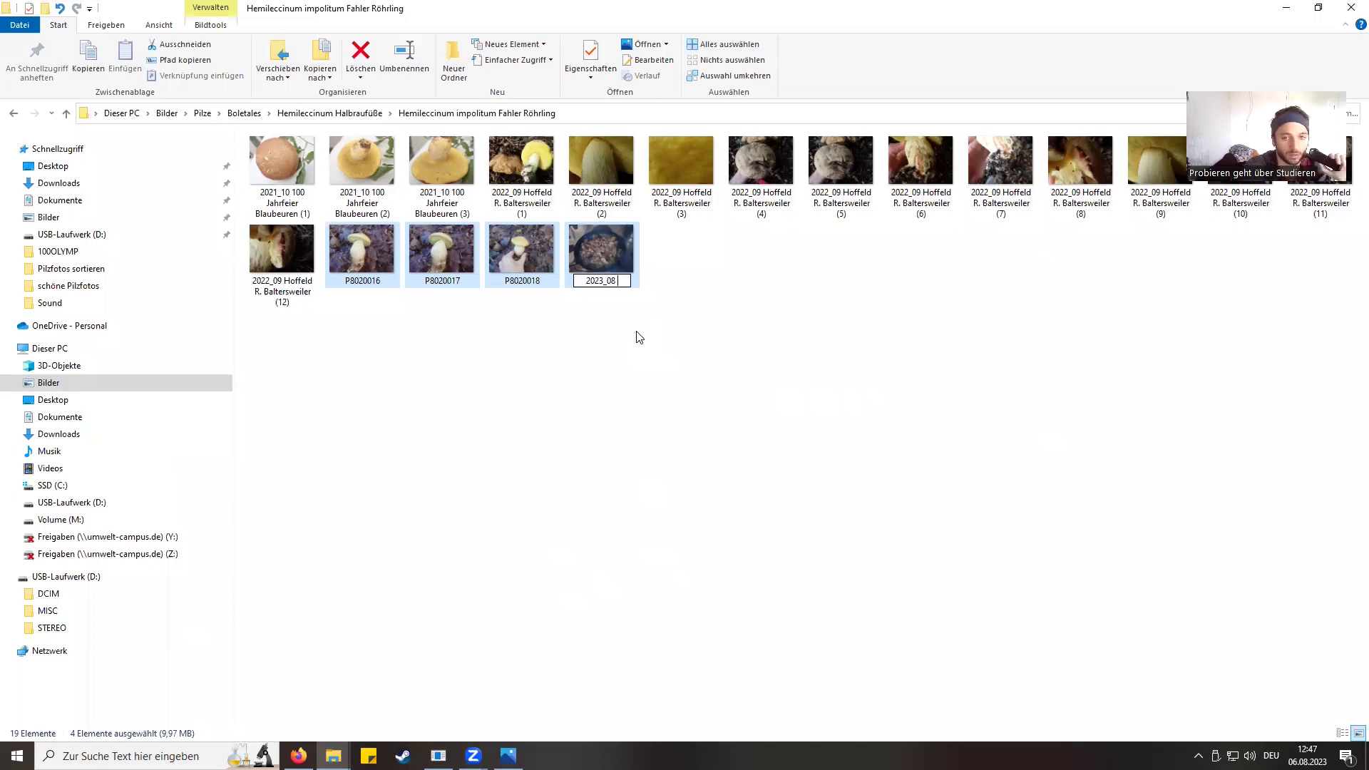
text( Güdesweiler)
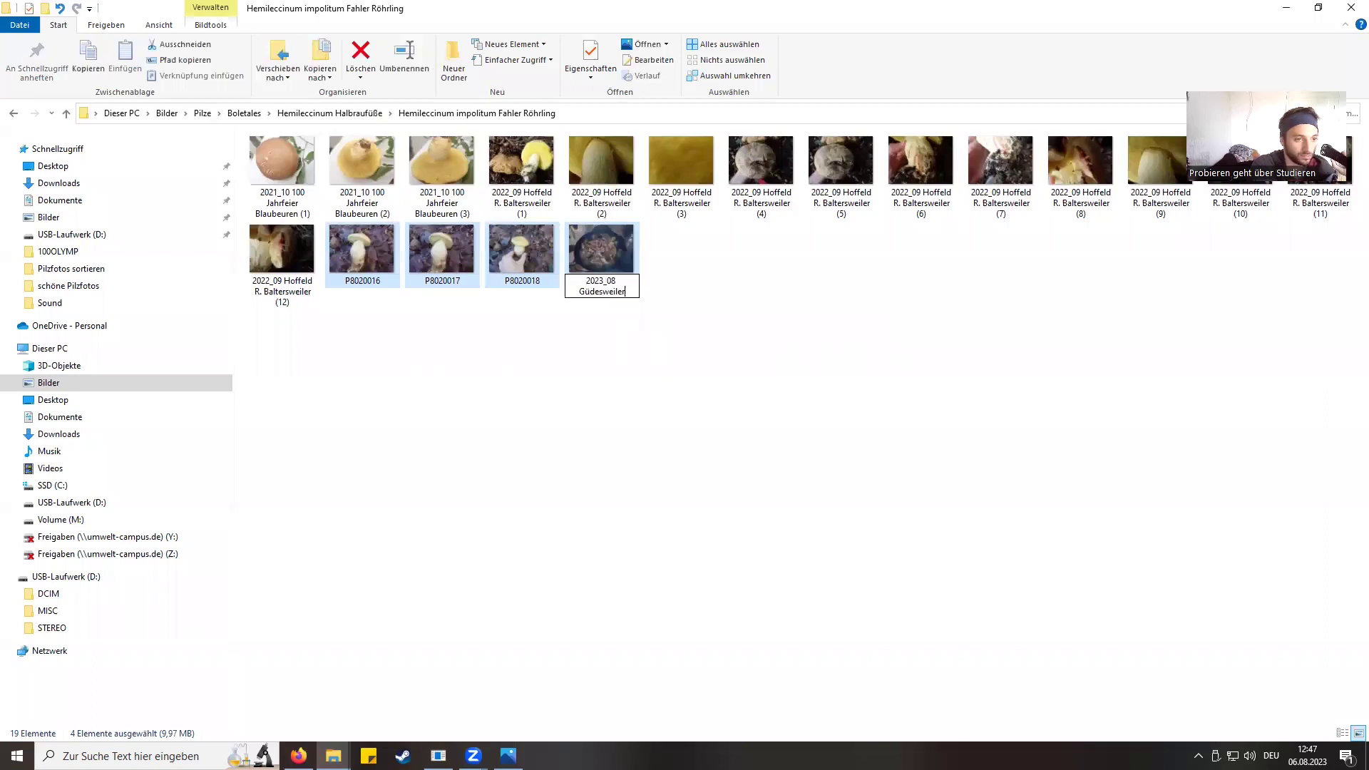
key(Return)
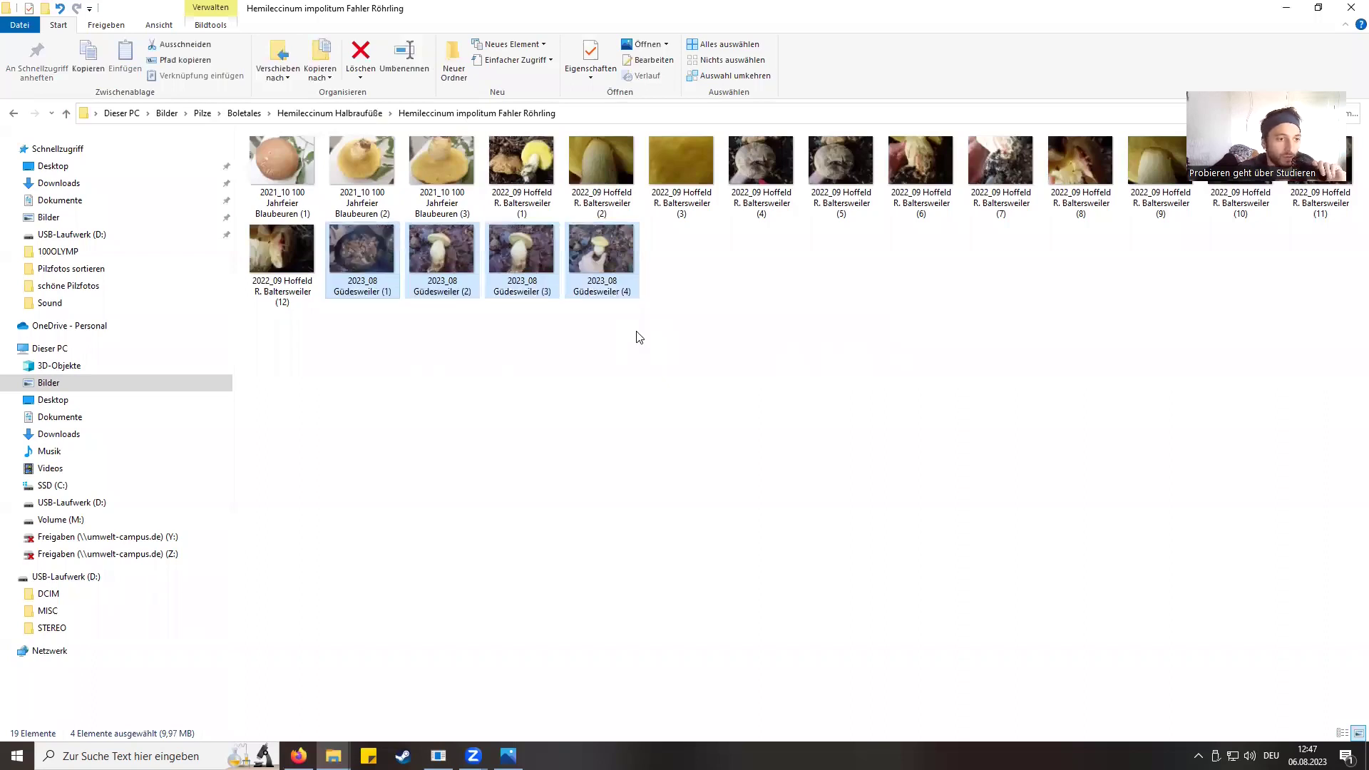
click(641, 368)
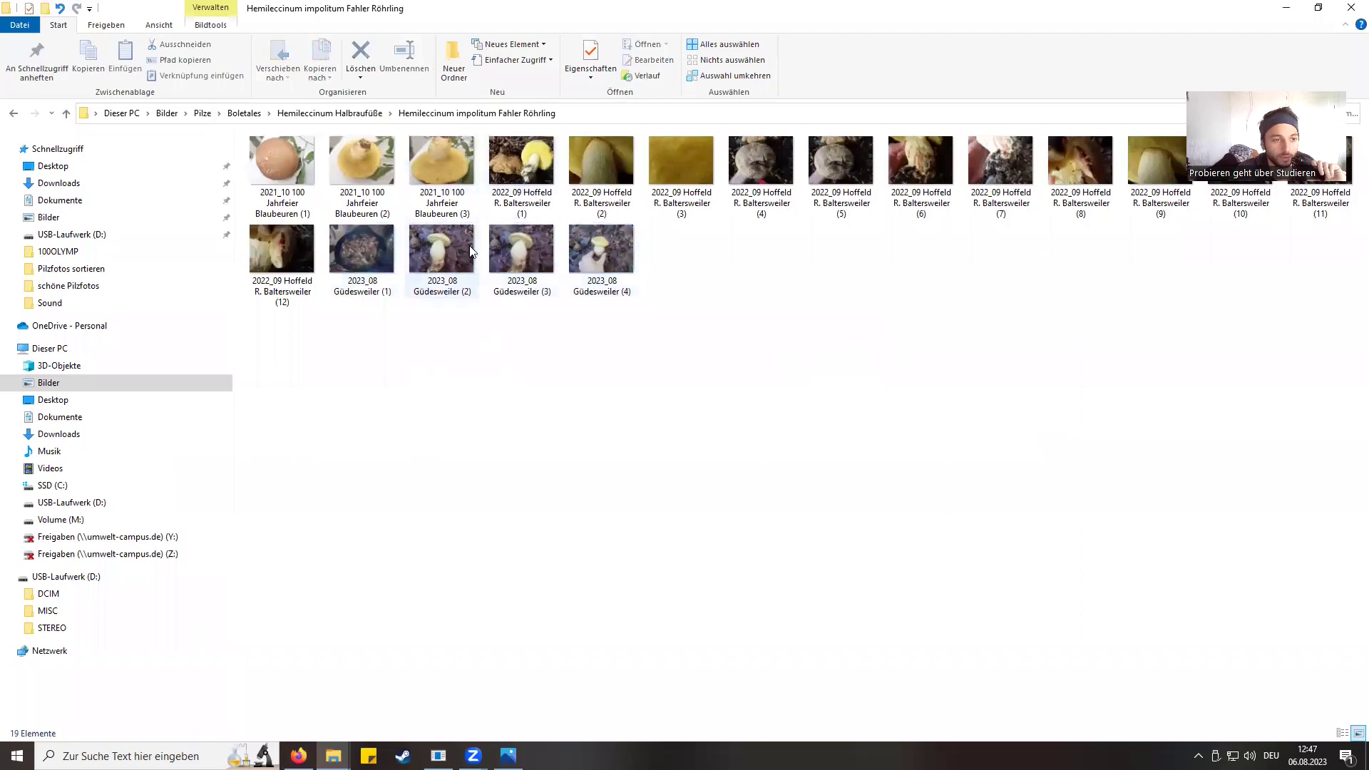